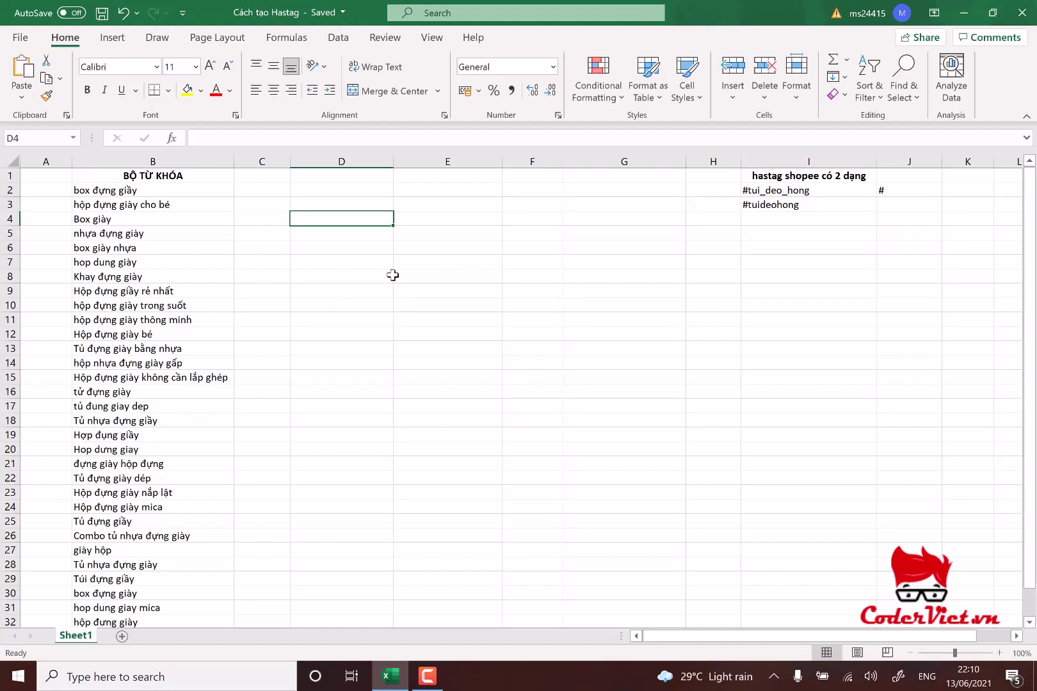
pyautogui.moveTo(179, 193); pyautogui.dragTo(138, 608)
pyautogui.scroll(-2, 154, 544)
pyautogui.scroll(2, 171, 489)
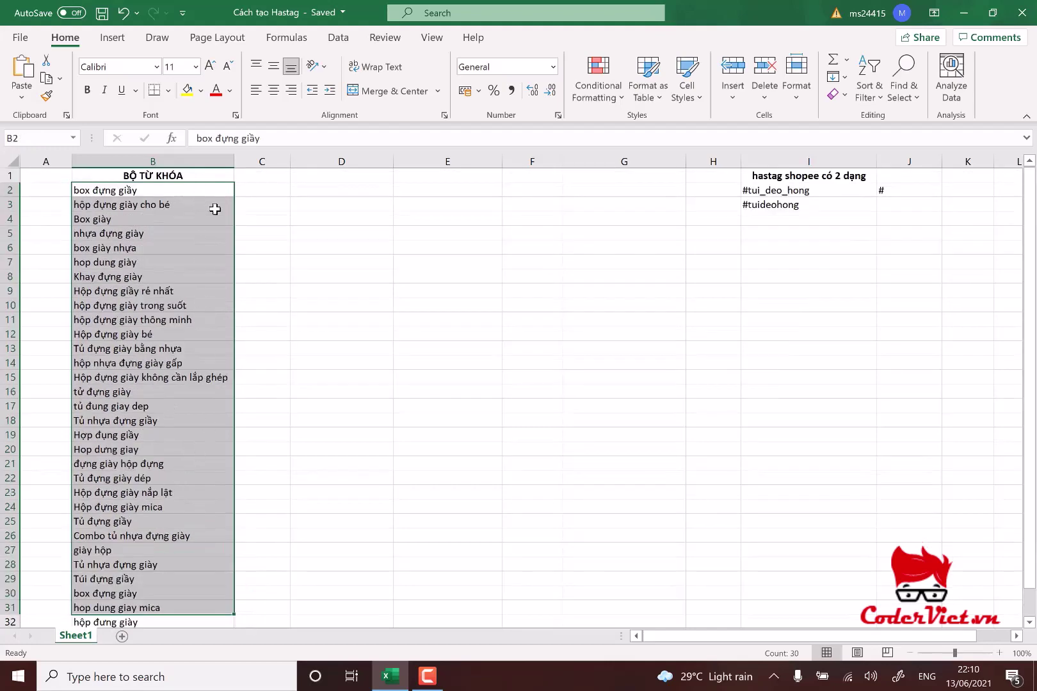
pyautogui.click(249, 215)
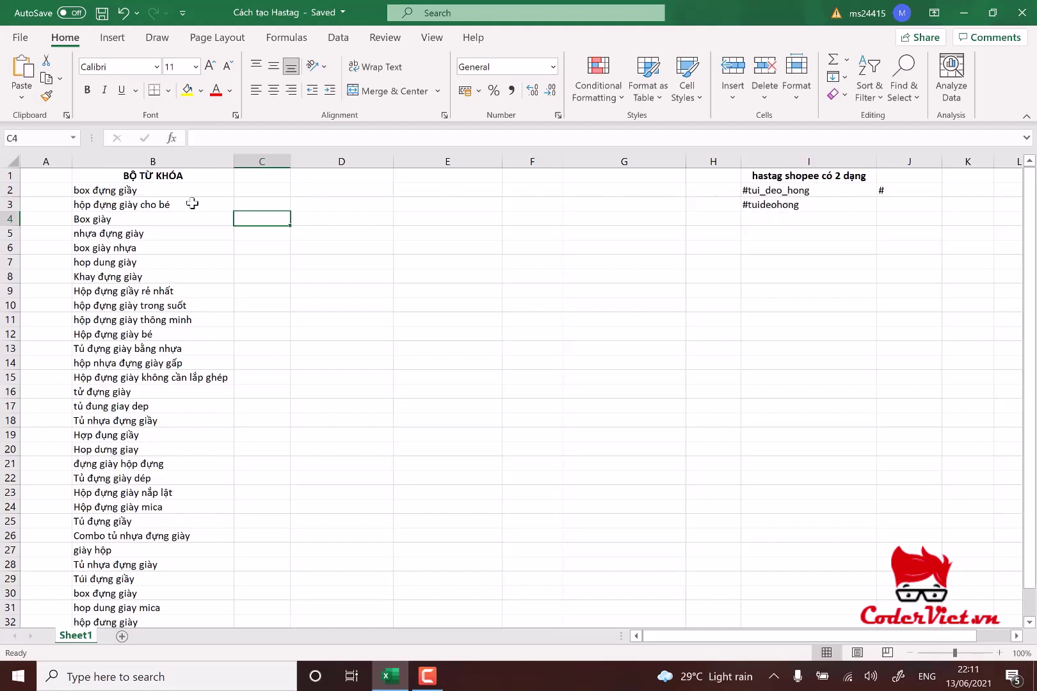
# - Set the font of the whole keyword column B to Times New Roman
pyautogui.click(168, 164)
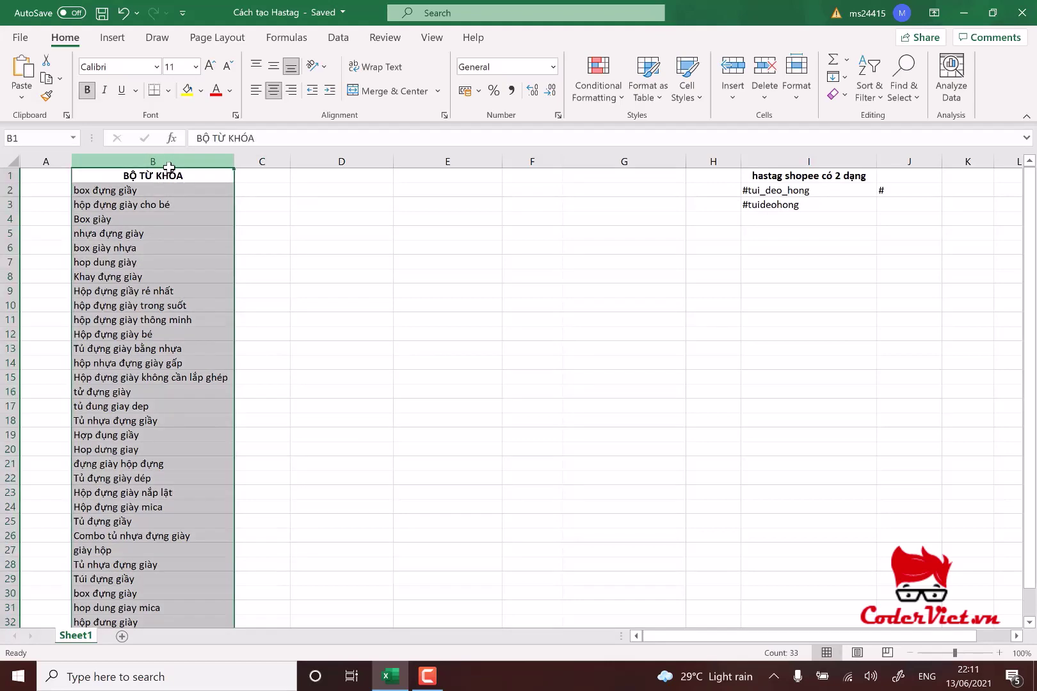
pyautogui.click(163, 203)
pyautogui.click(173, 161)
pyautogui.click(156, 67)
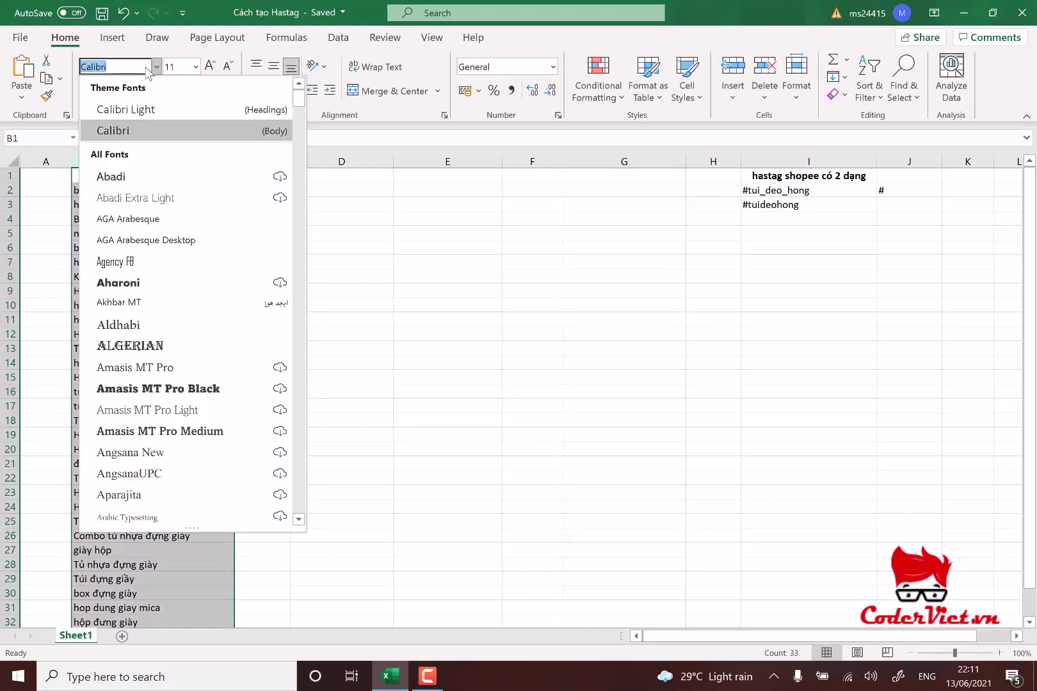
pyautogui.write('Times New Roman')
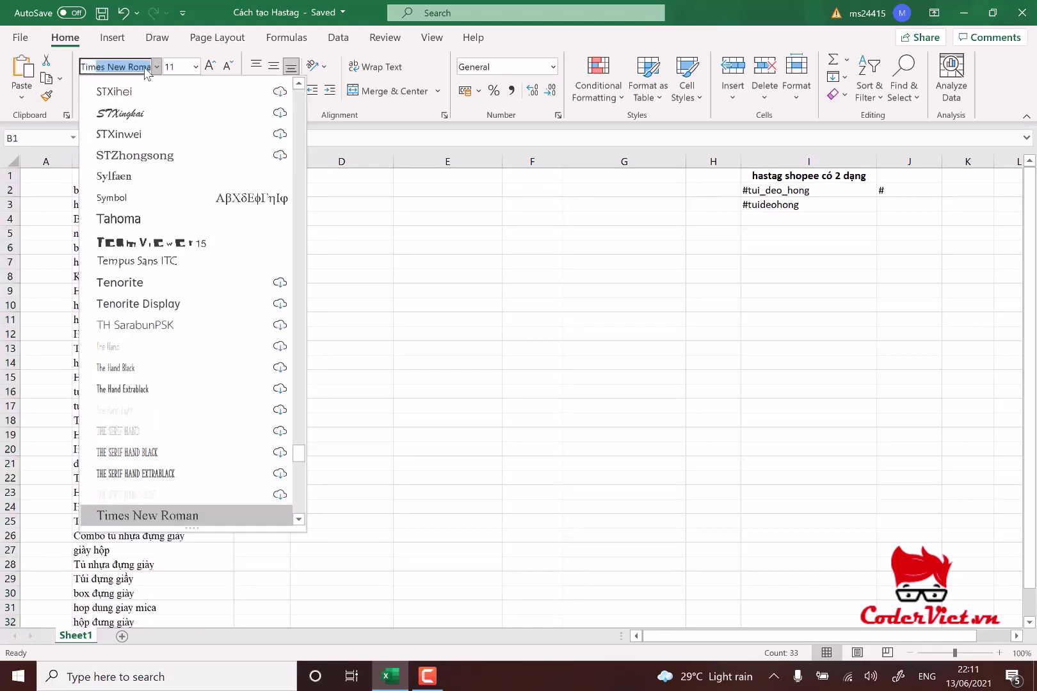
pyautogui.press('Return')
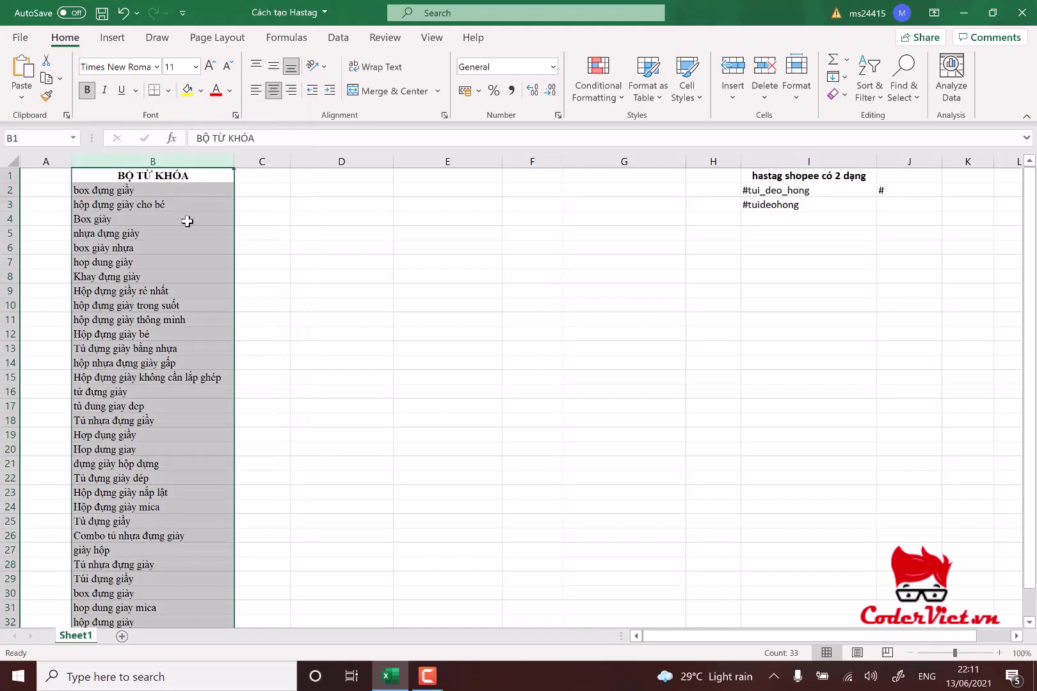
# - Copy column B and use UniKey Toolkit to convert the clipboard from Unicode to Unicode with Loại bỏ dấu enabled, closing the toolkit when done
pyautogui.hotkey('ctrl', 'c')
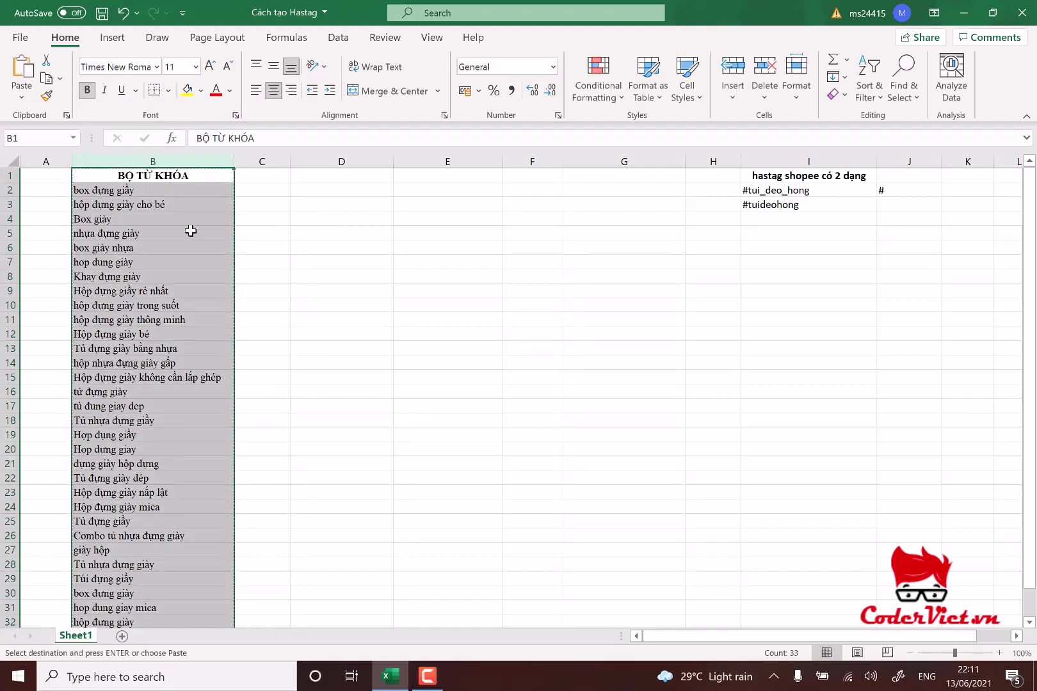
pyautogui.click(773, 678)
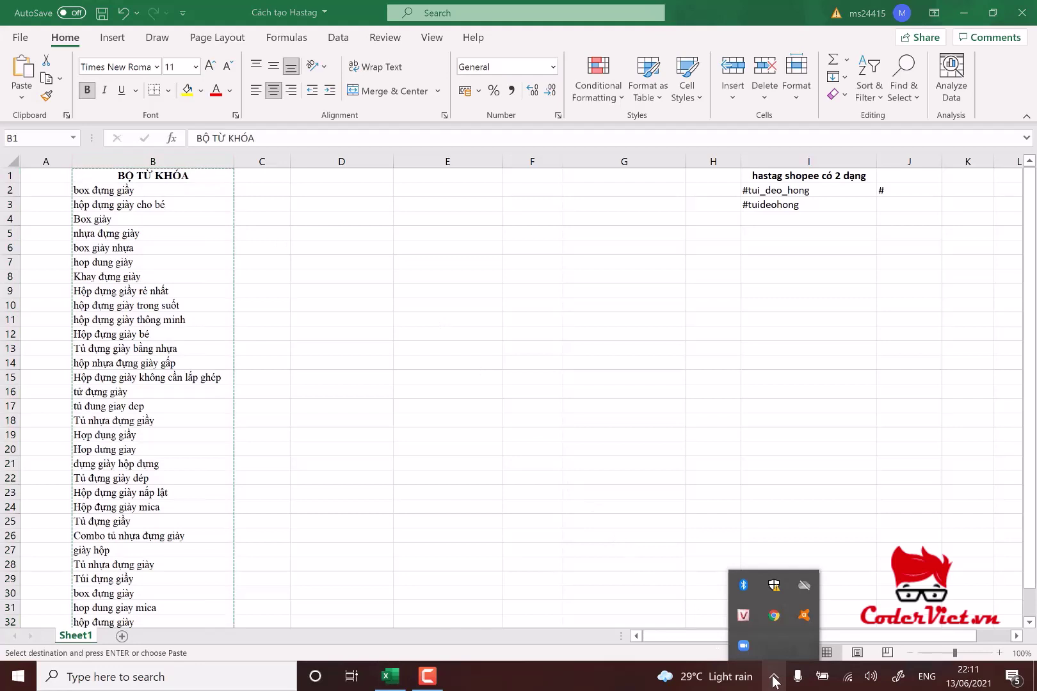
pyautogui.rightClick(743, 616)
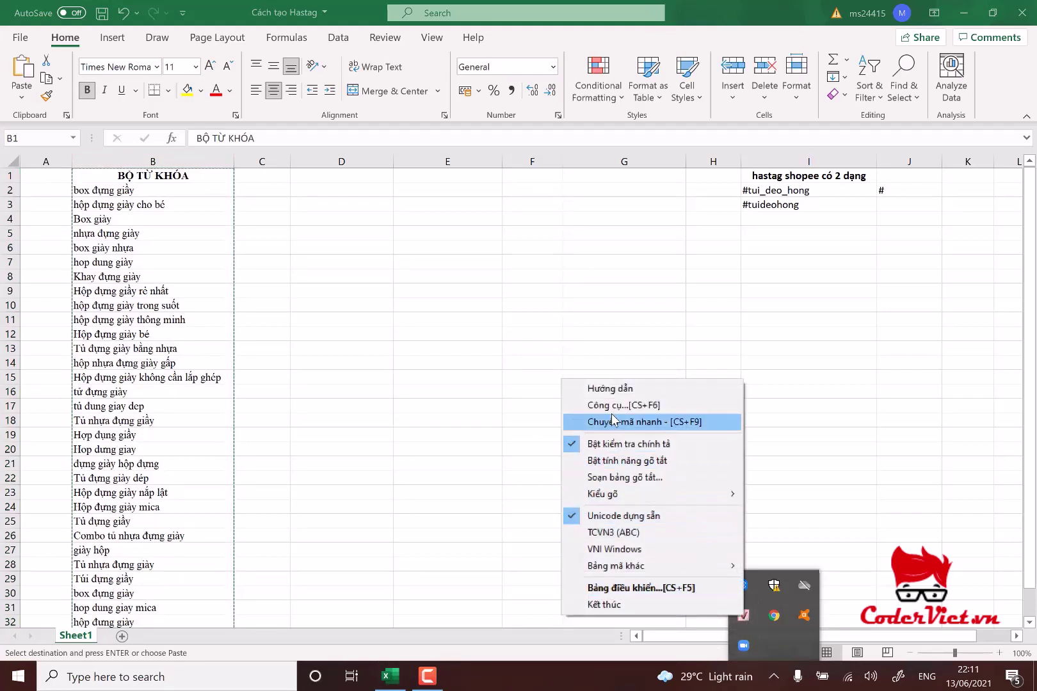
pyautogui.click(656, 406)
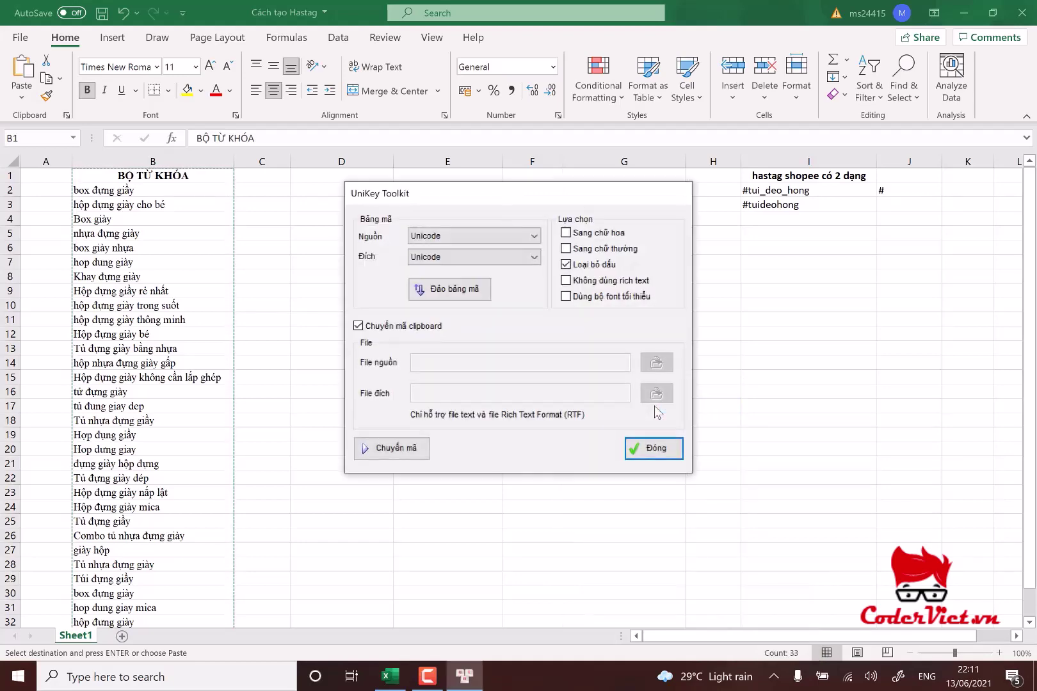
pyautogui.click(534, 237)
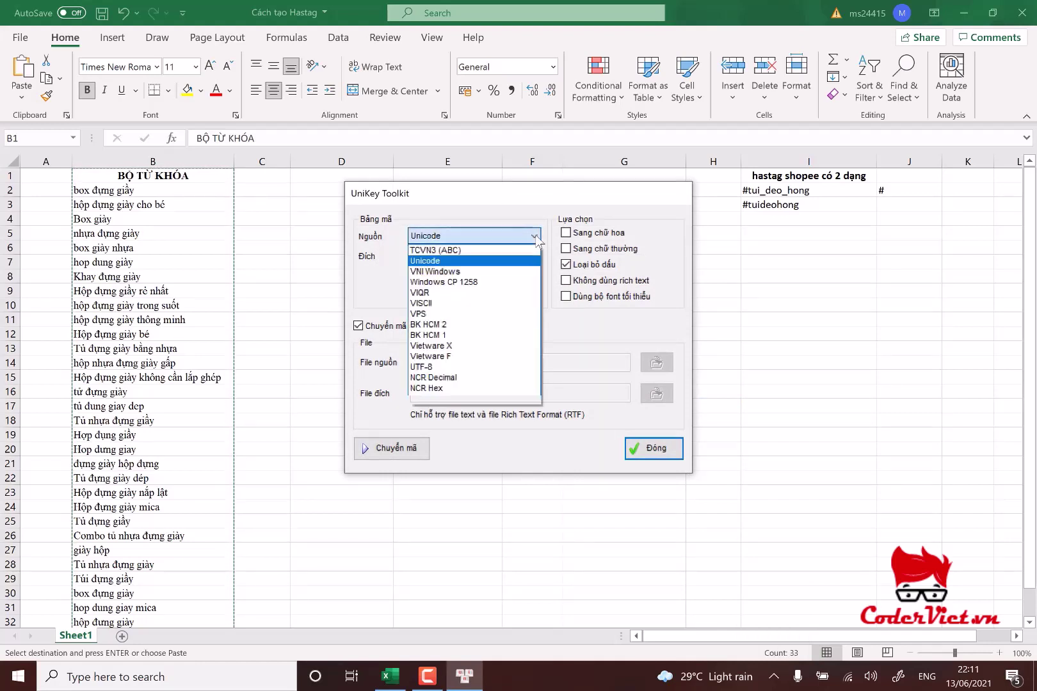
pyautogui.click(461, 263)
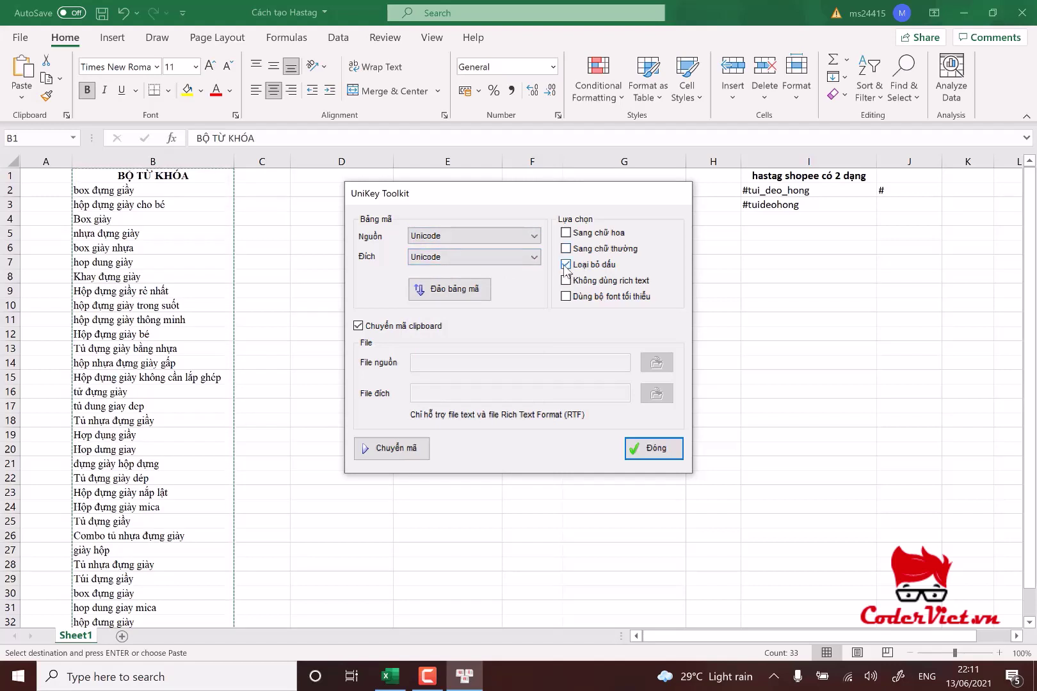
pyautogui.click(410, 451)
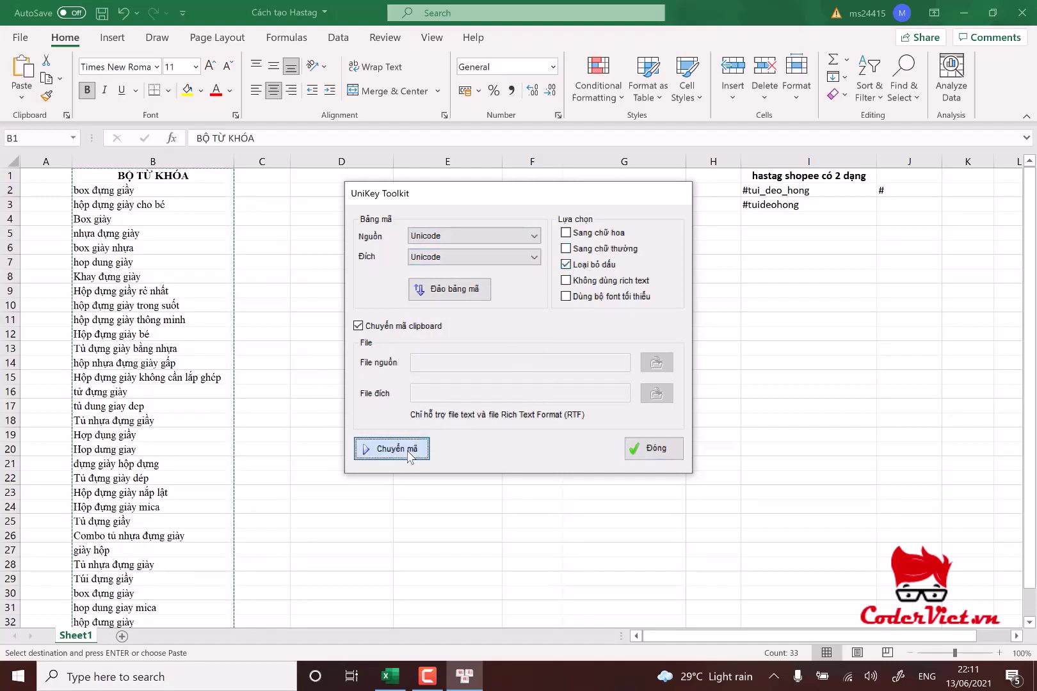
pyautogui.click(592, 393)
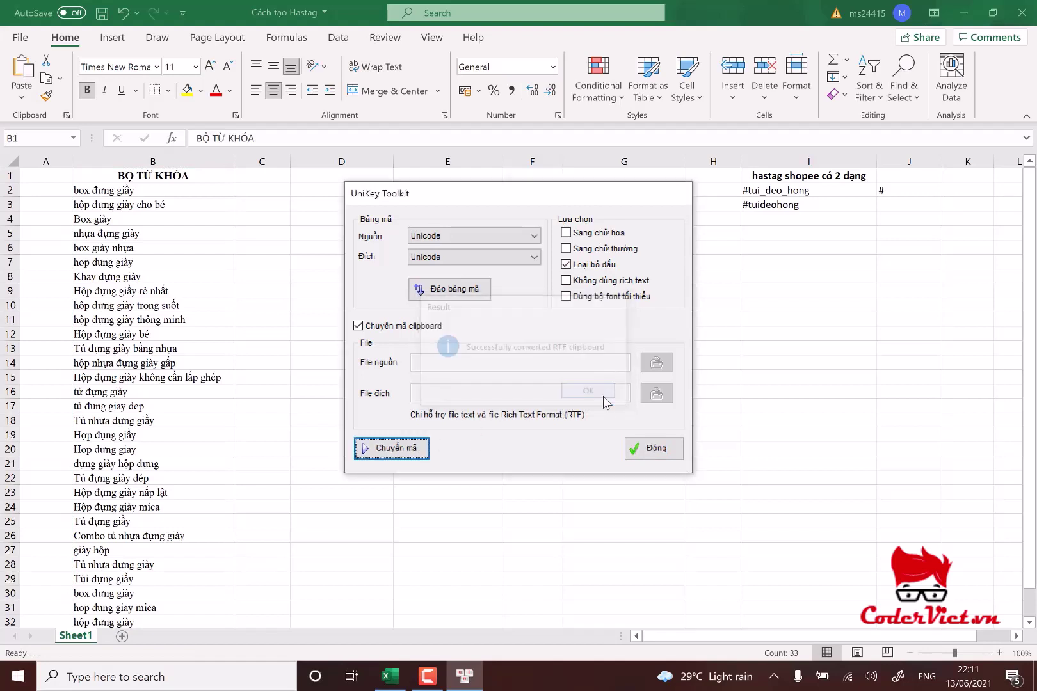
pyautogui.click(651, 450)
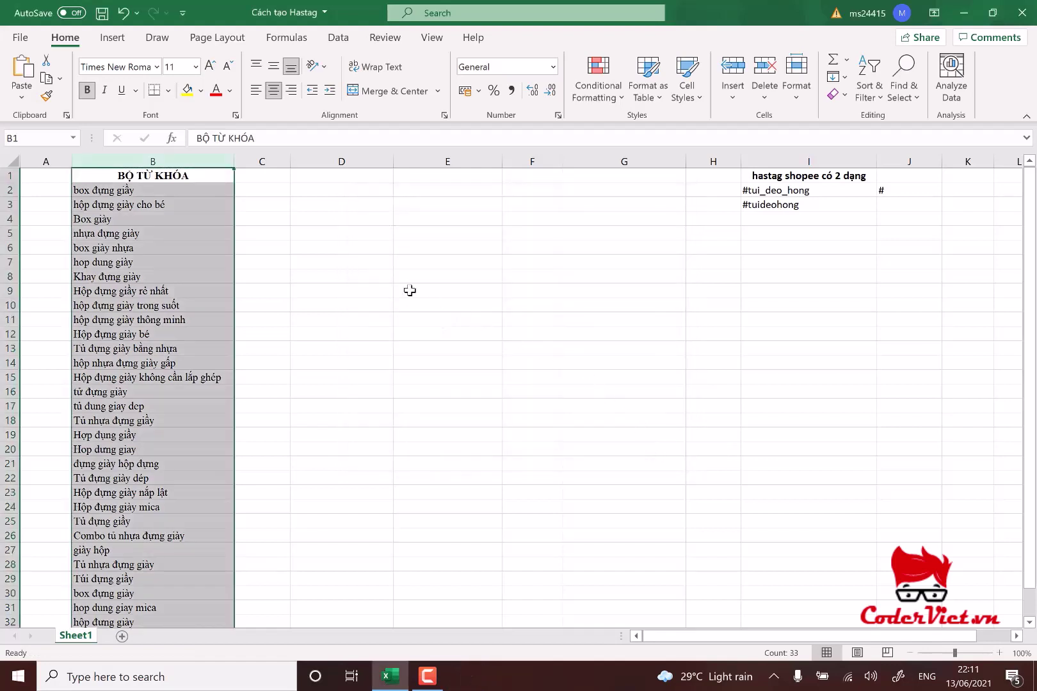
# - Paste the converted keyword list without diacritics at D1 and at G1, and widen column D to fit its keywords
pyautogui.click(372, 177)
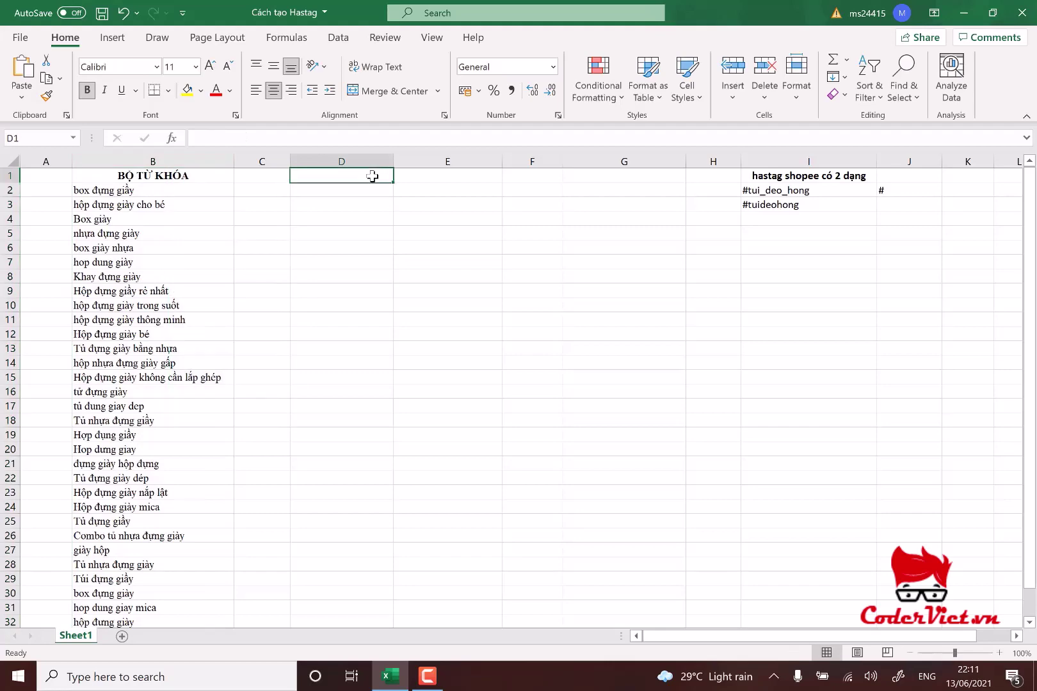
pyautogui.hotkey('ctrl', 'v')
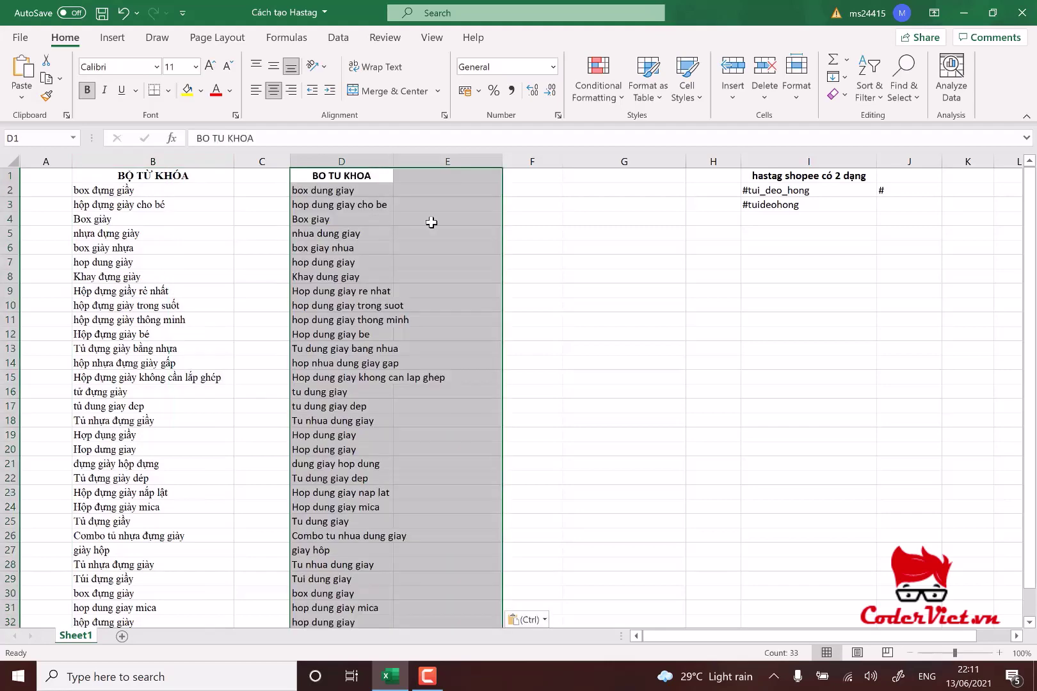
pyautogui.click(609, 177)
pyautogui.hotkey('ctrl', 'v')
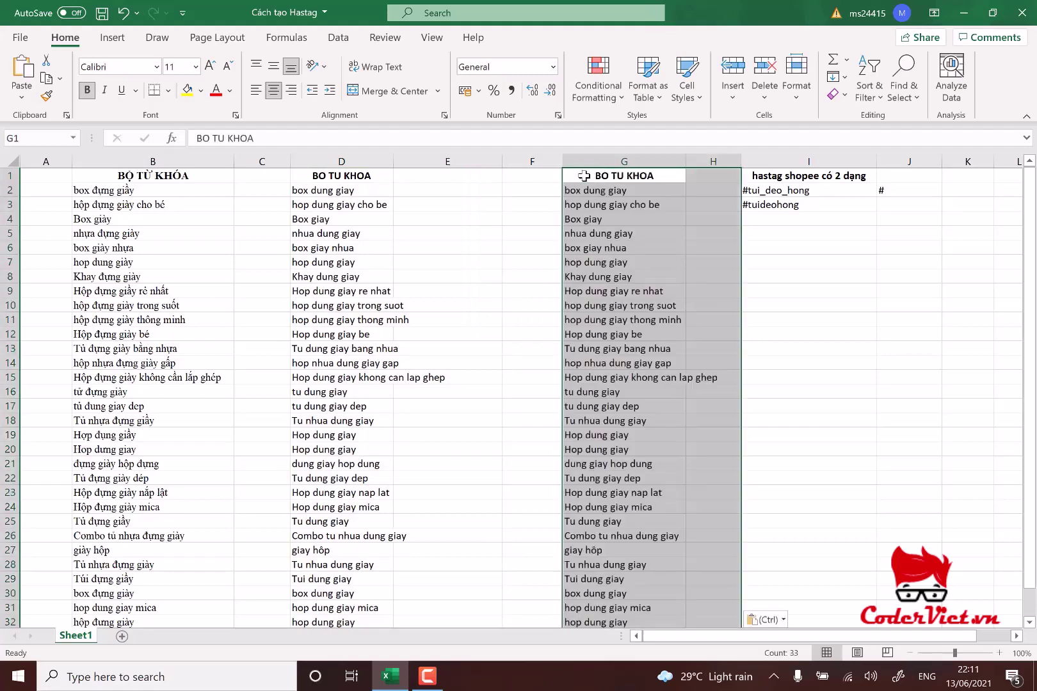
pyautogui.moveTo(391, 168); pyautogui.dragTo(457, 168)
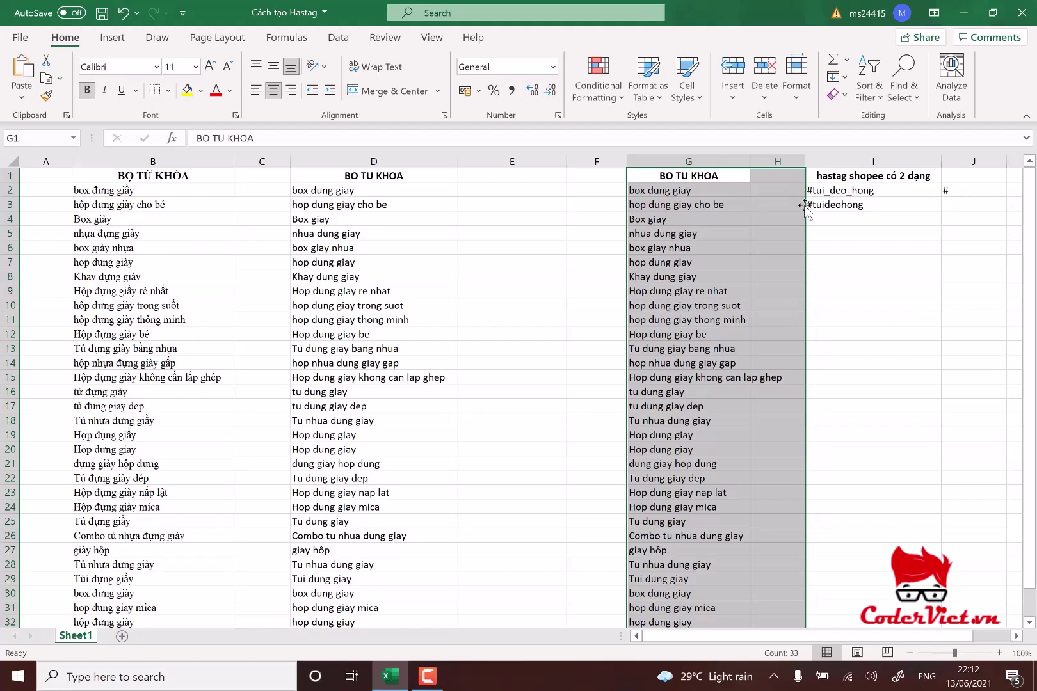
# - Replace every space with an underscore in the keywords of D2:D33
pyautogui.click(381, 188)
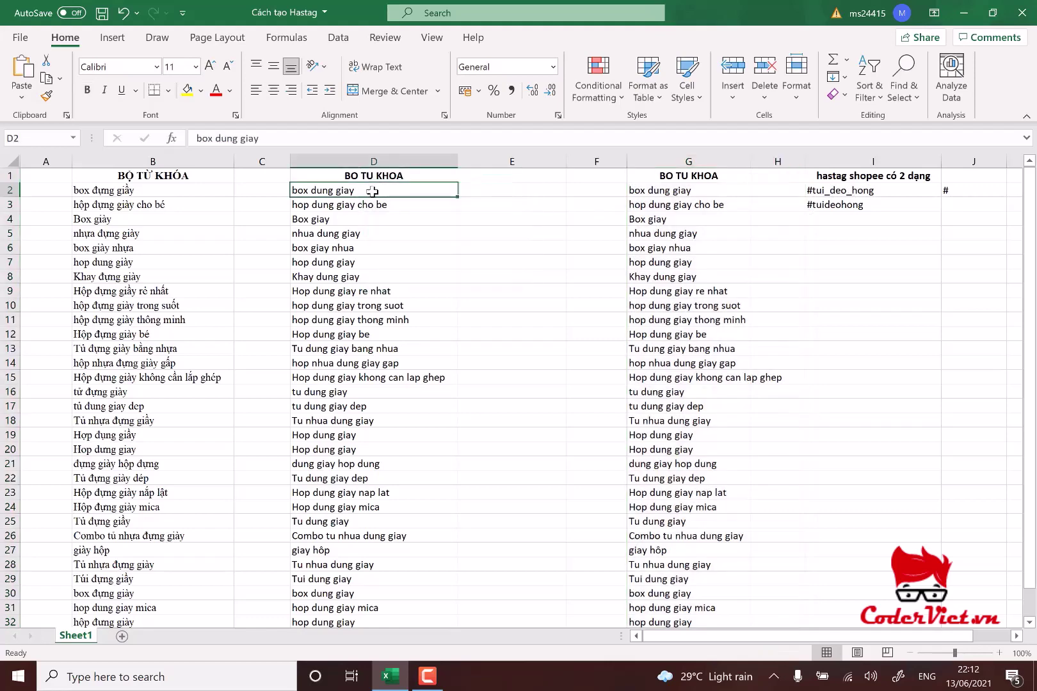
pyautogui.moveTo(372, 191); pyautogui.dragTo(362, 595)
pyautogui.scroll(1, 366, 433)
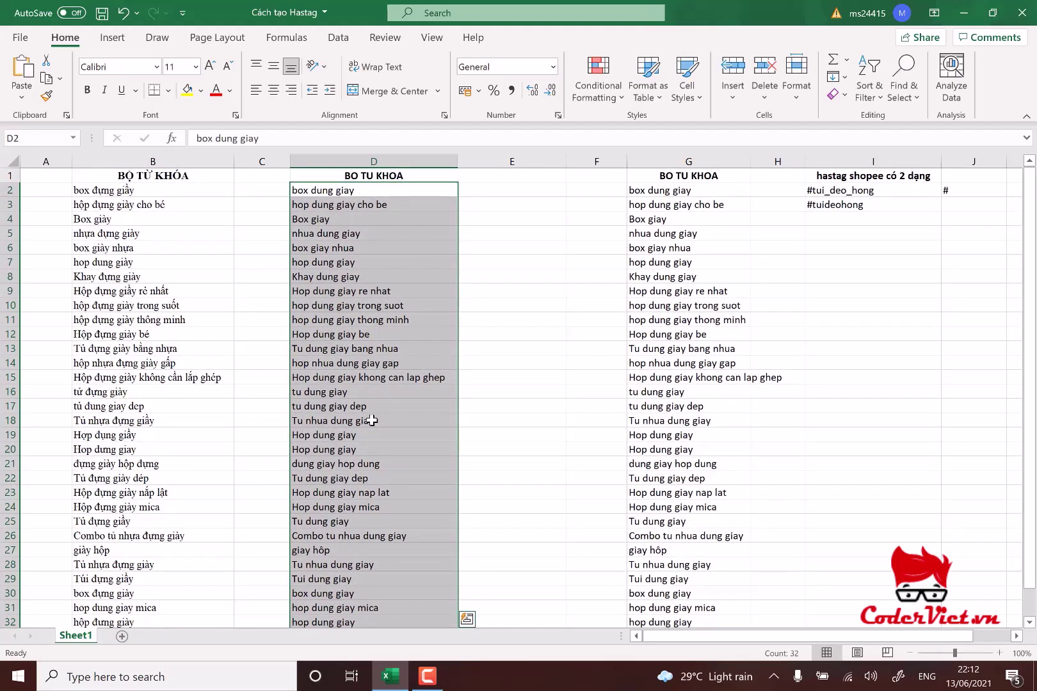
pyautogui.hotkey('ctrl', 'h')
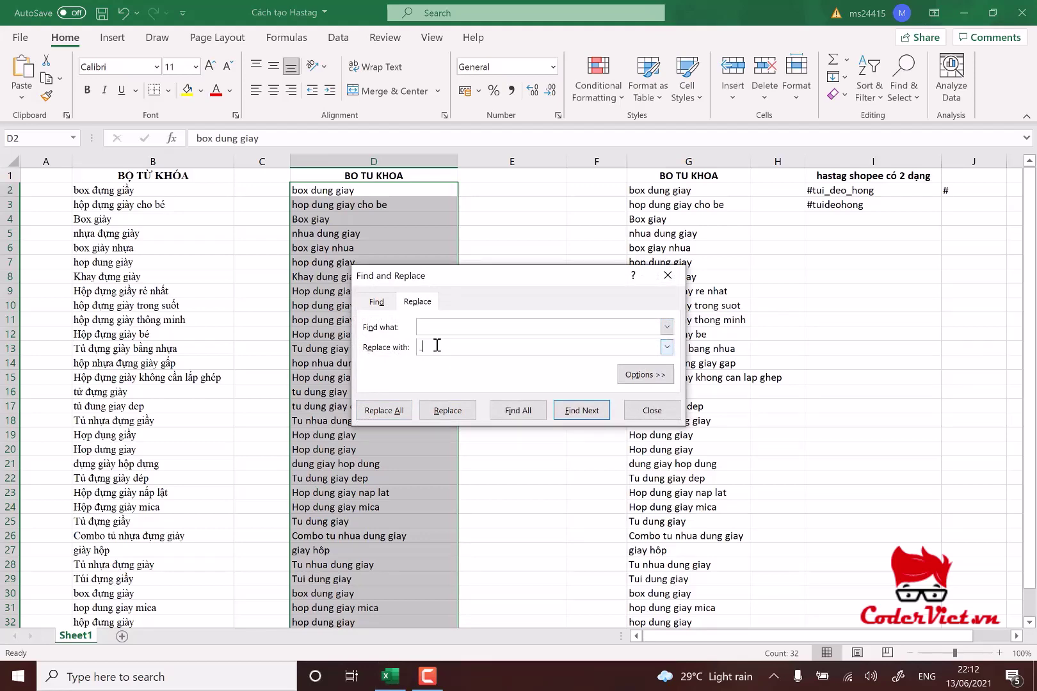
pyautogui.click(384, 411)
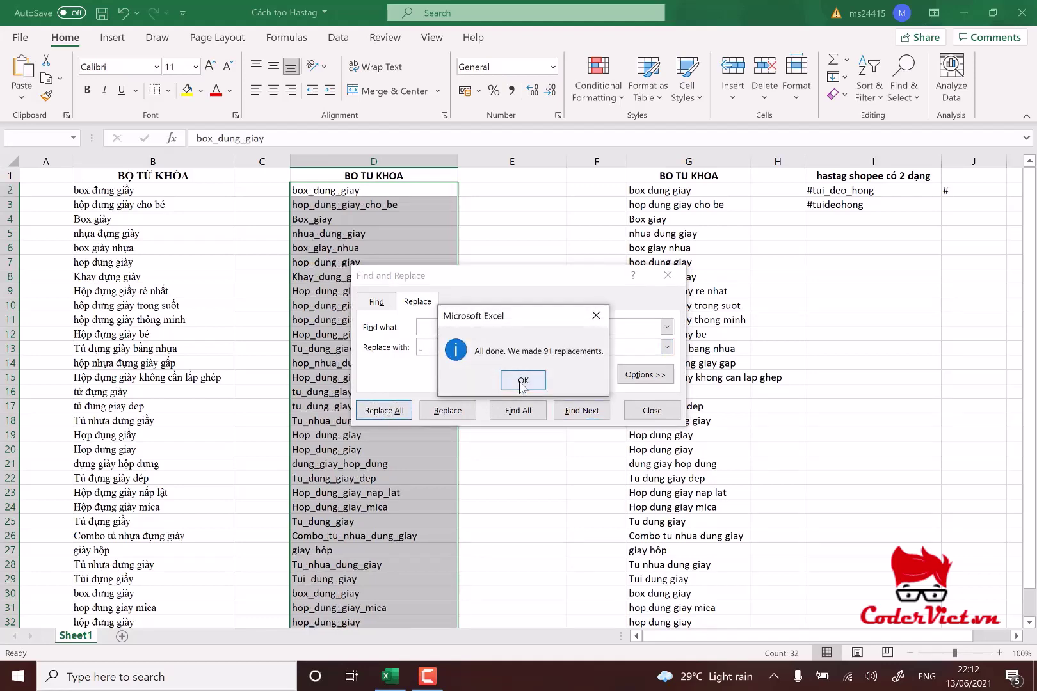
pyautogui.click(521, 382)
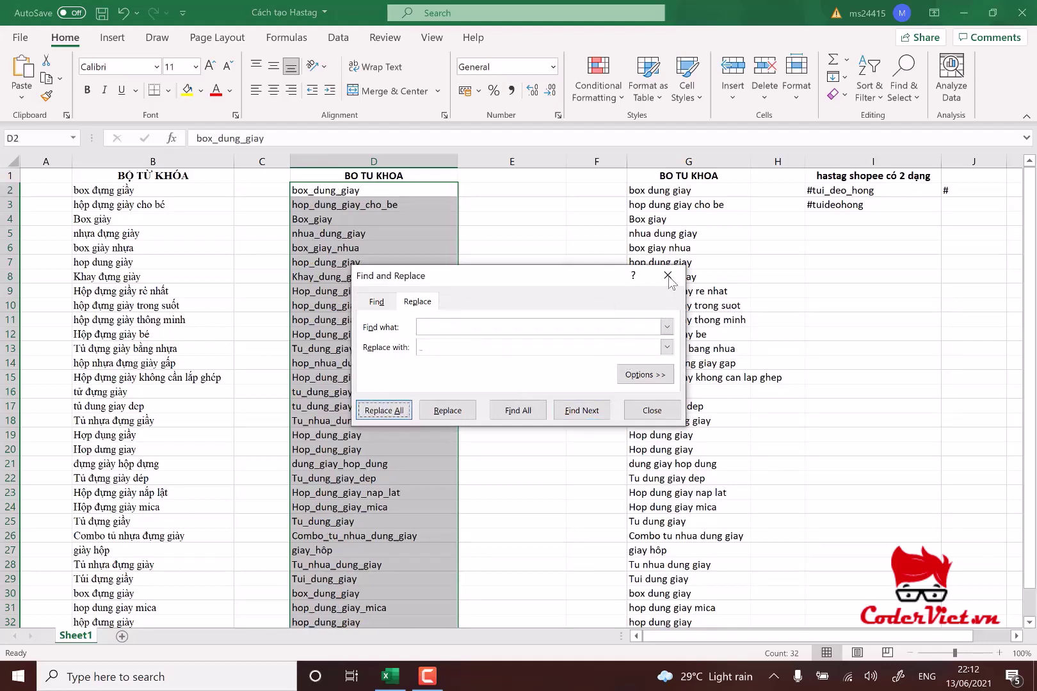
pyautogui.click(651, 412)
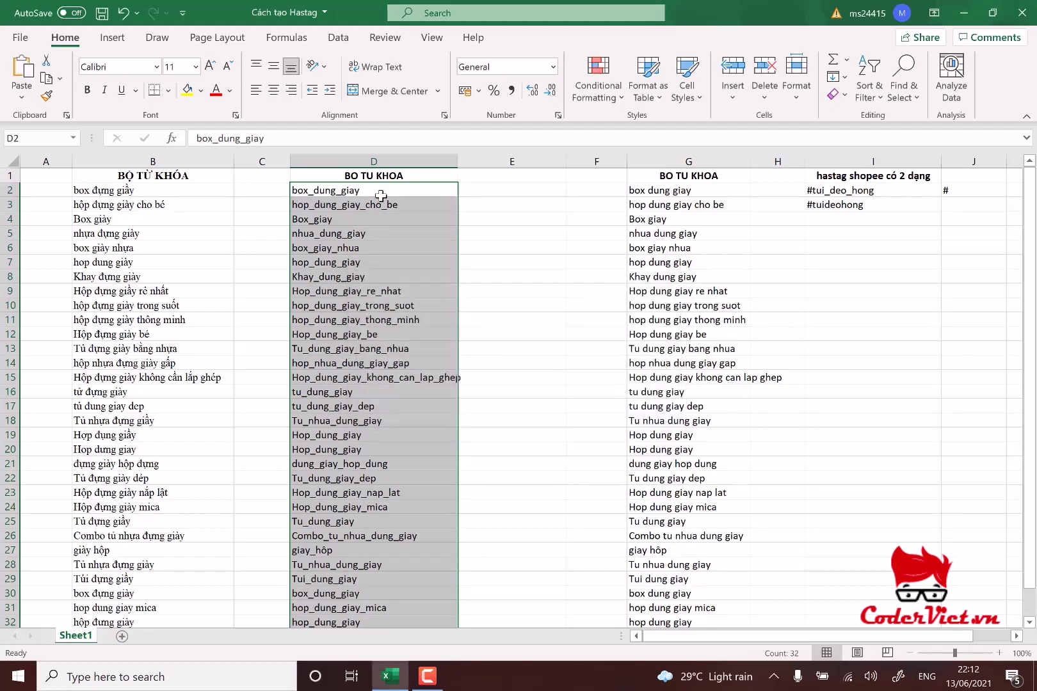
# - Copy the # symbol from J2 into C2 and fill it down to C33 beside the underscored keywords
pyautogui.click(271, 189)
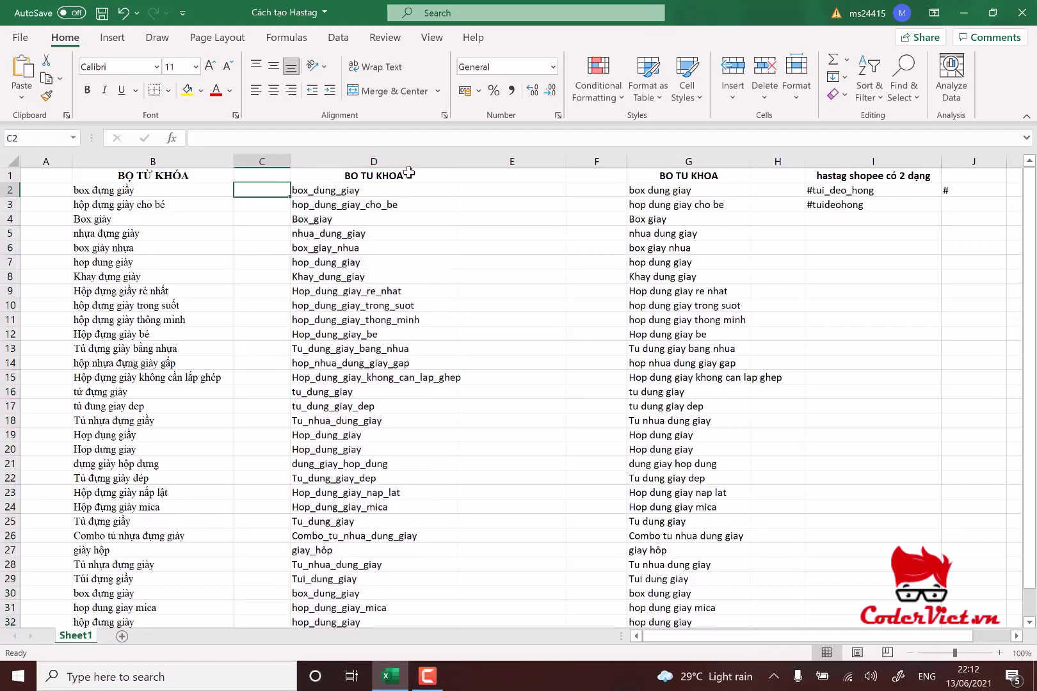
pyautogui.click(961, 201)
pyautogui.click(964, 187)
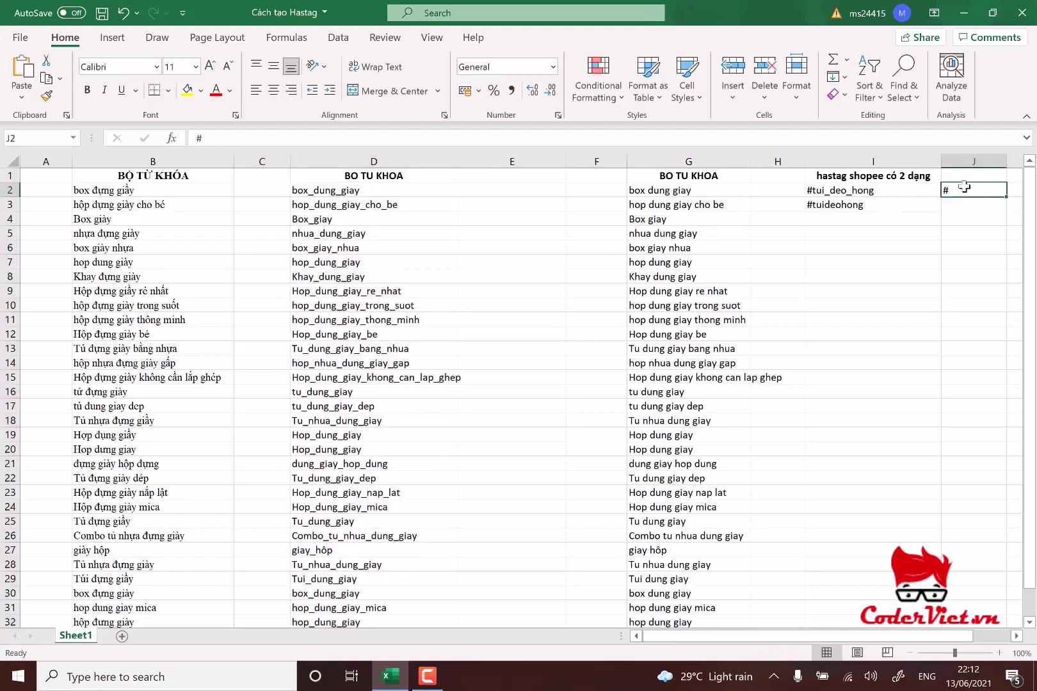
pyautogui.hotkey('ctrl', 'c')
pyautogui.click(258, 190)
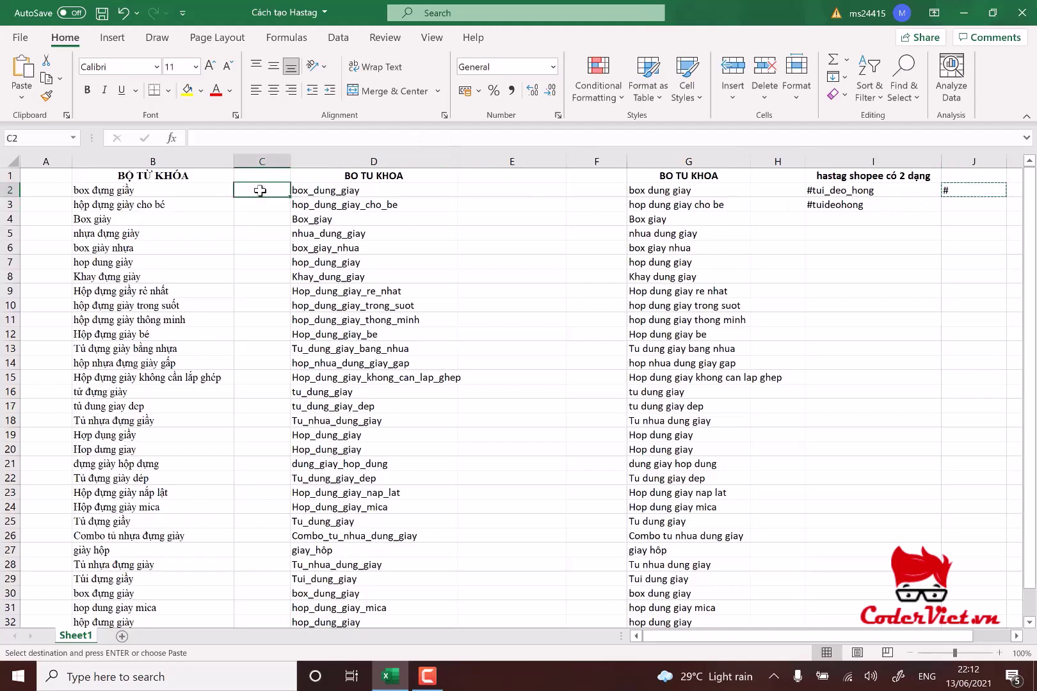
pyautogui.hotkey('ctrl', 'v')
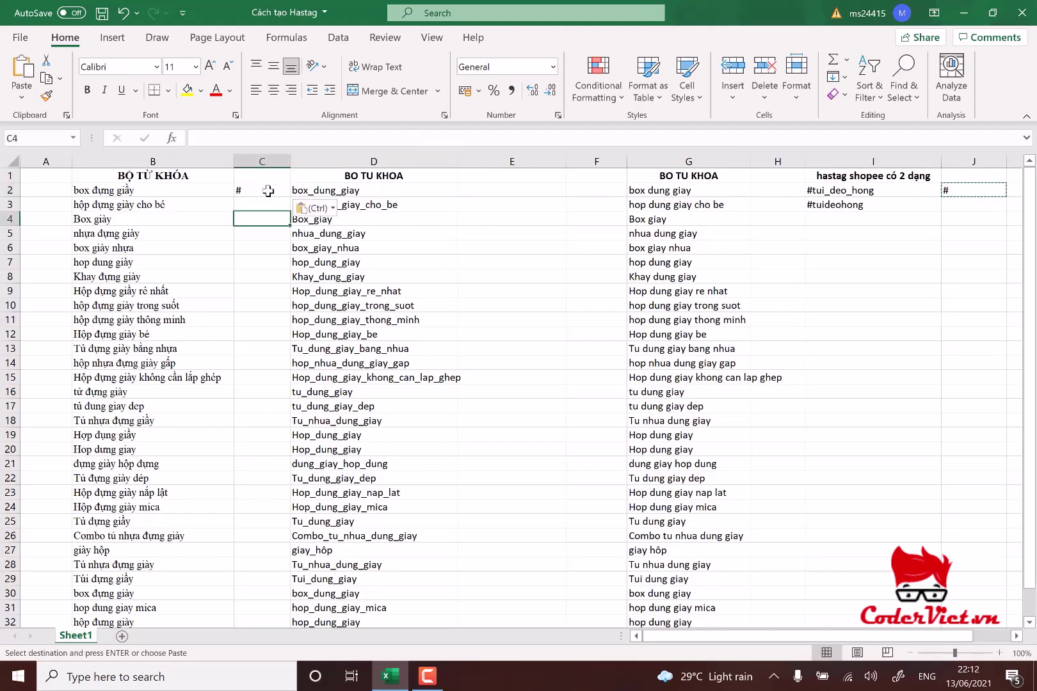
pyautogui.moveTo(290, 197); pyautogui.dragTo(265, 599)
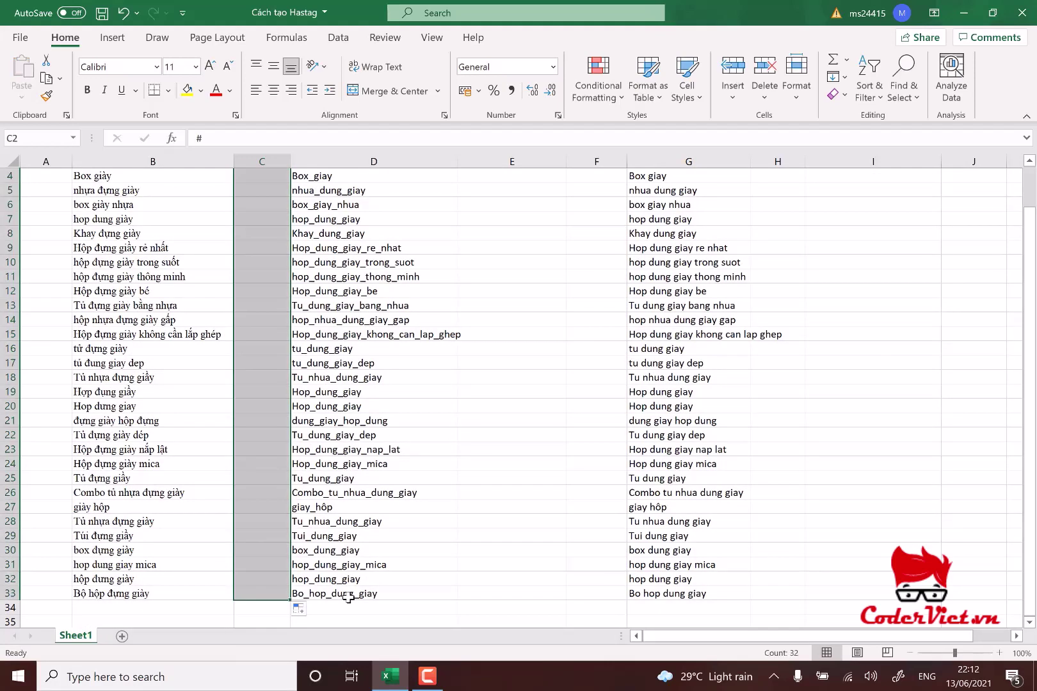
pyautogui.scroll(1, 326, 486)
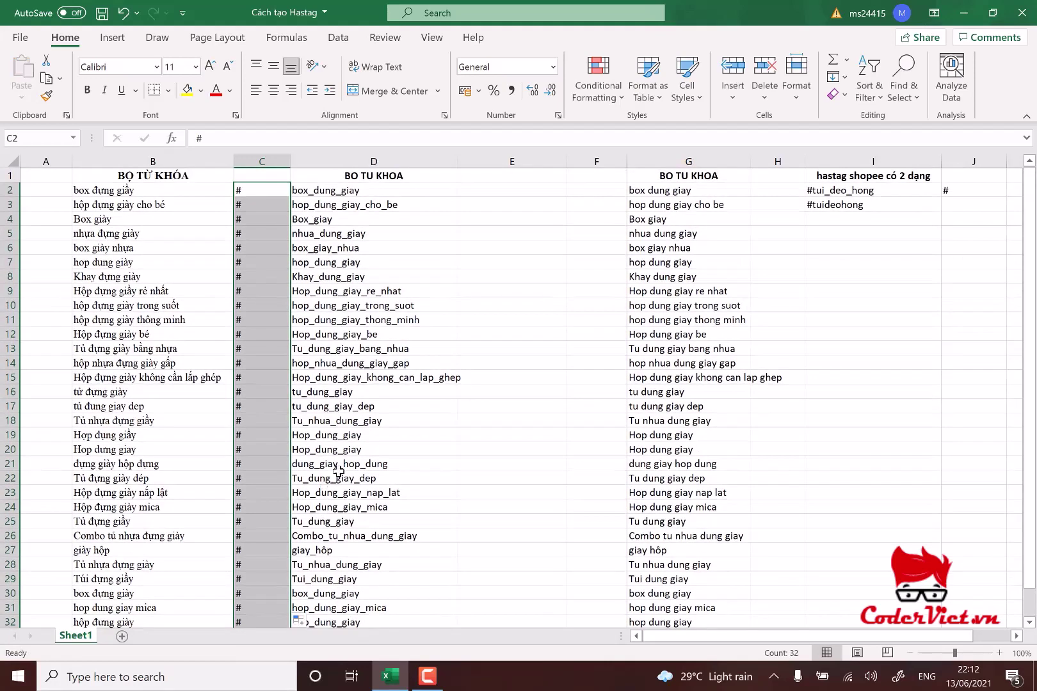
# - Enter the formula =C2&D2 in E2 to join the # symbol with the underscored keyword
pyautogui.click(502, 190)
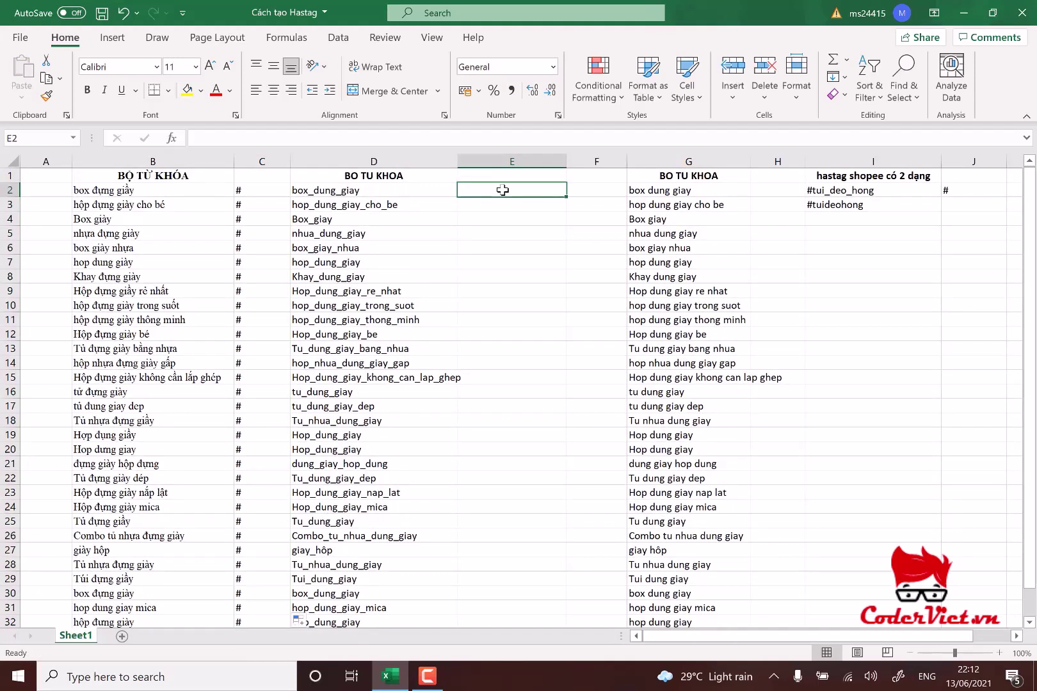
pyautogui.write('=')
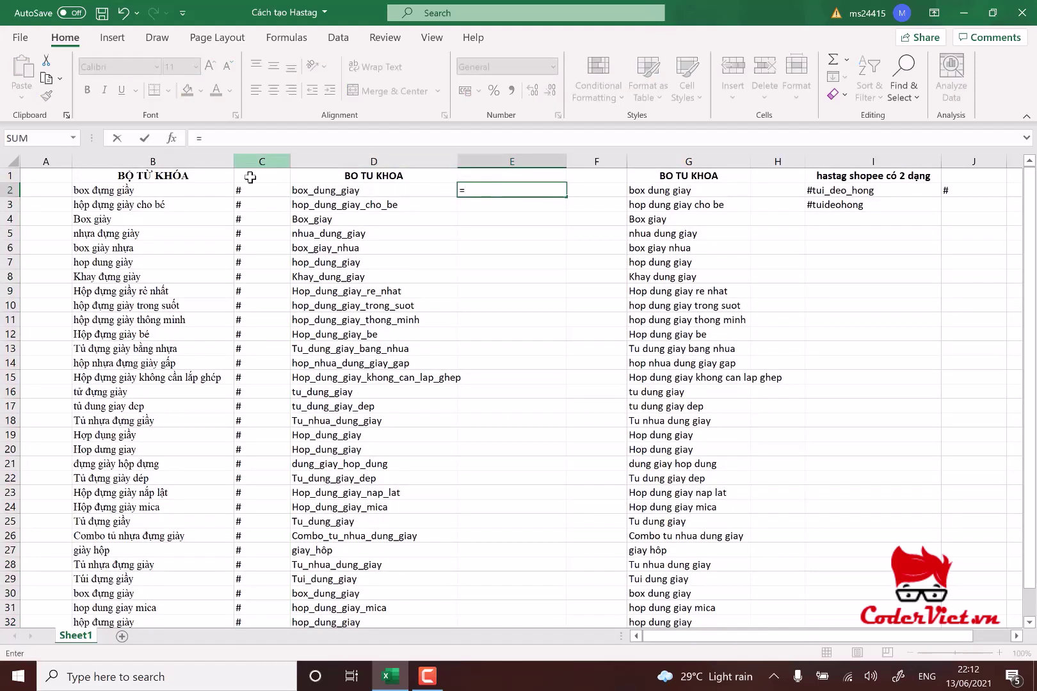
pyautogui.click(255, 190)
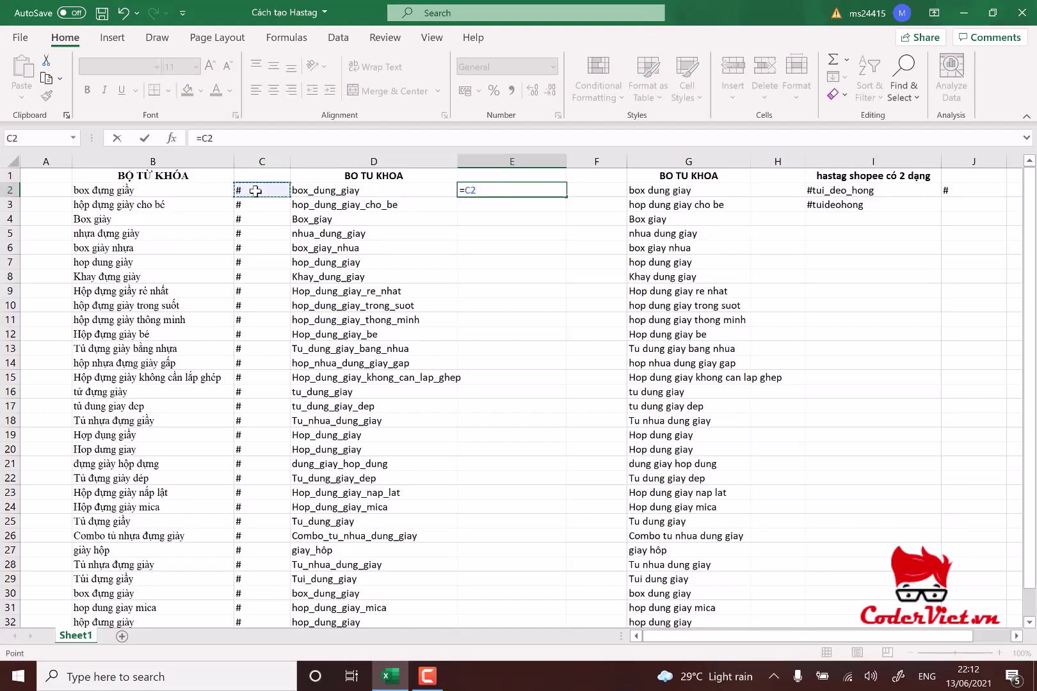
pyautogui.write('&')
pyautogui.click(340, 190)
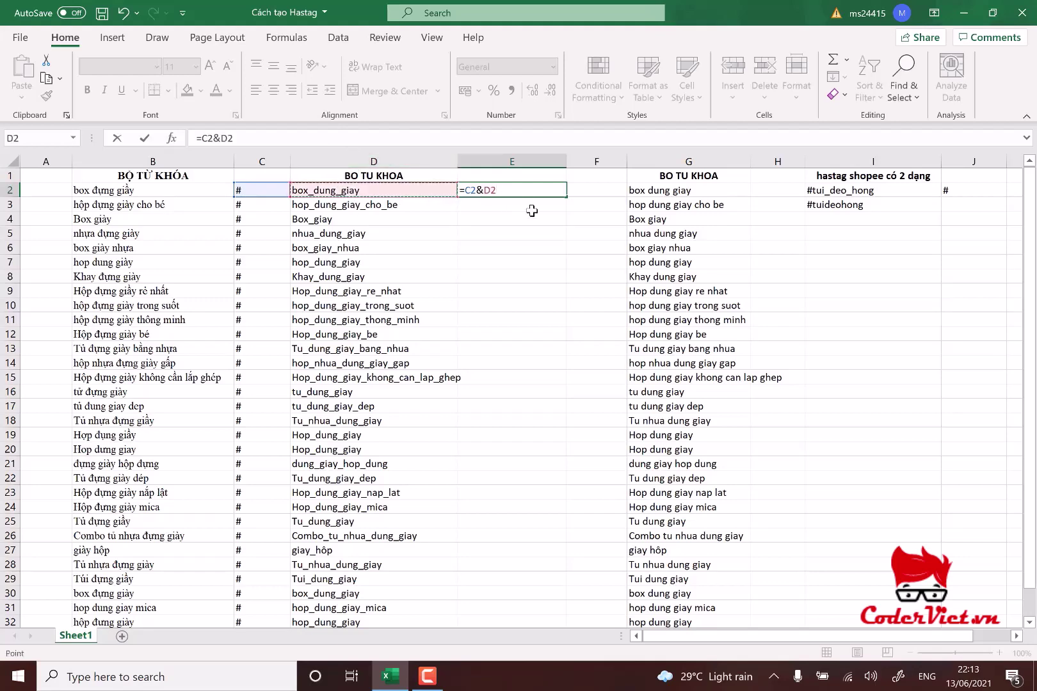
pyautogui.press('Return')
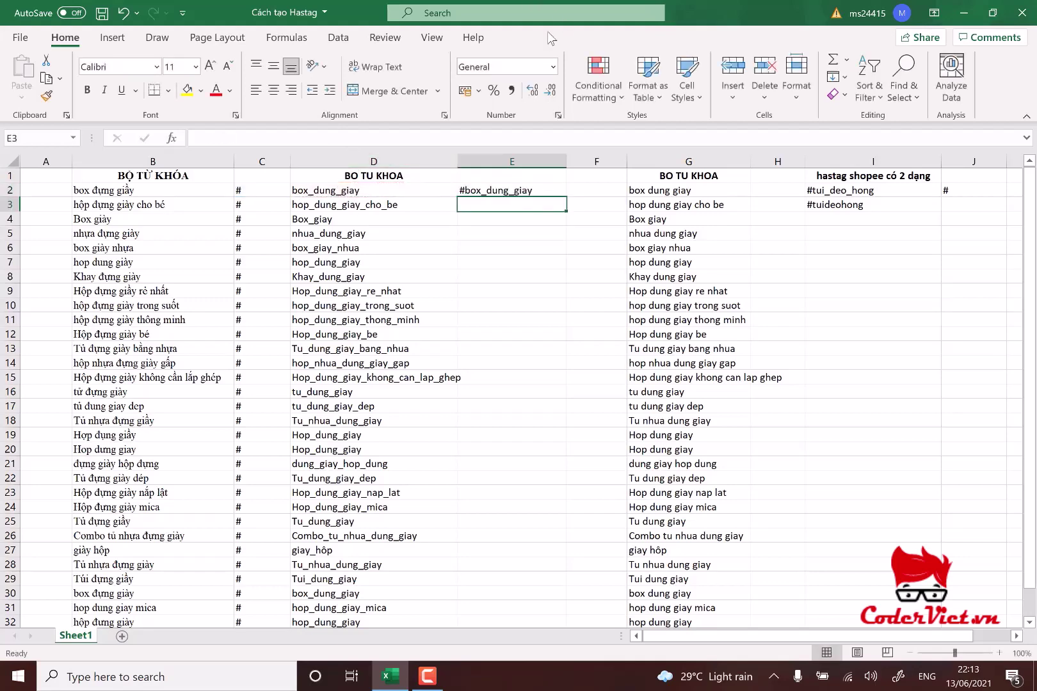
# - Fill the E2 formula down to E33 and widen column E to make room for the underscored hashtags
pyautogui.click(544, 192)
pyautogui.moveTo(566, 195); pyautogui.dragTo(517, 594)
pyautogui.scroll(1, 567, 519)
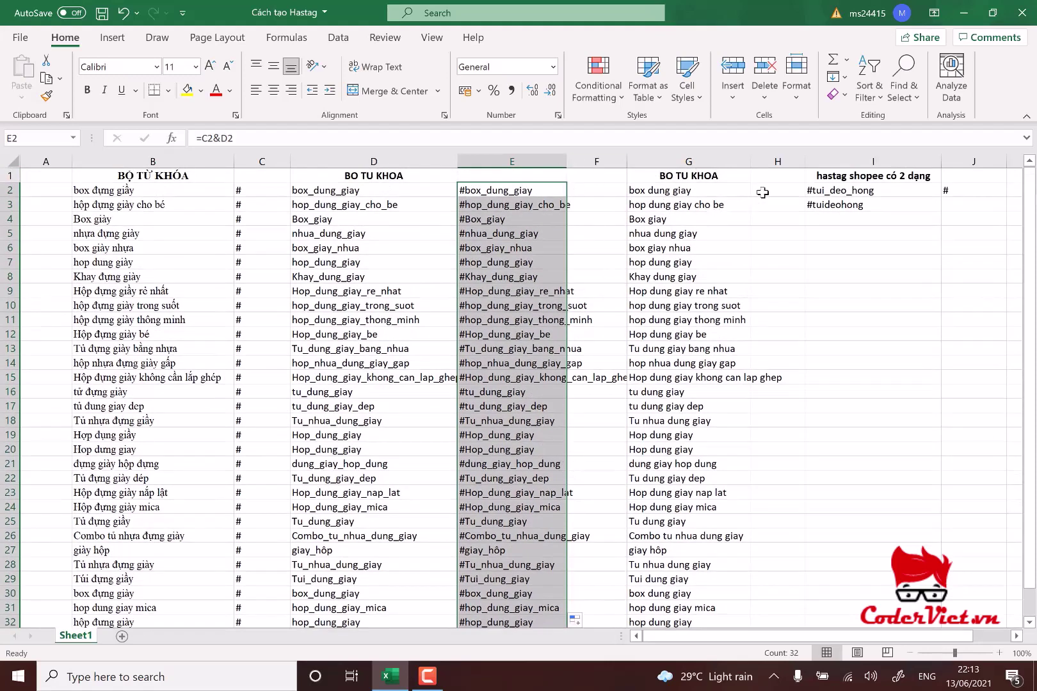
pyautogui.click(763, 192)
pyautogui.moveTo(564, 164); pyautogui.dragTo(613, 164)
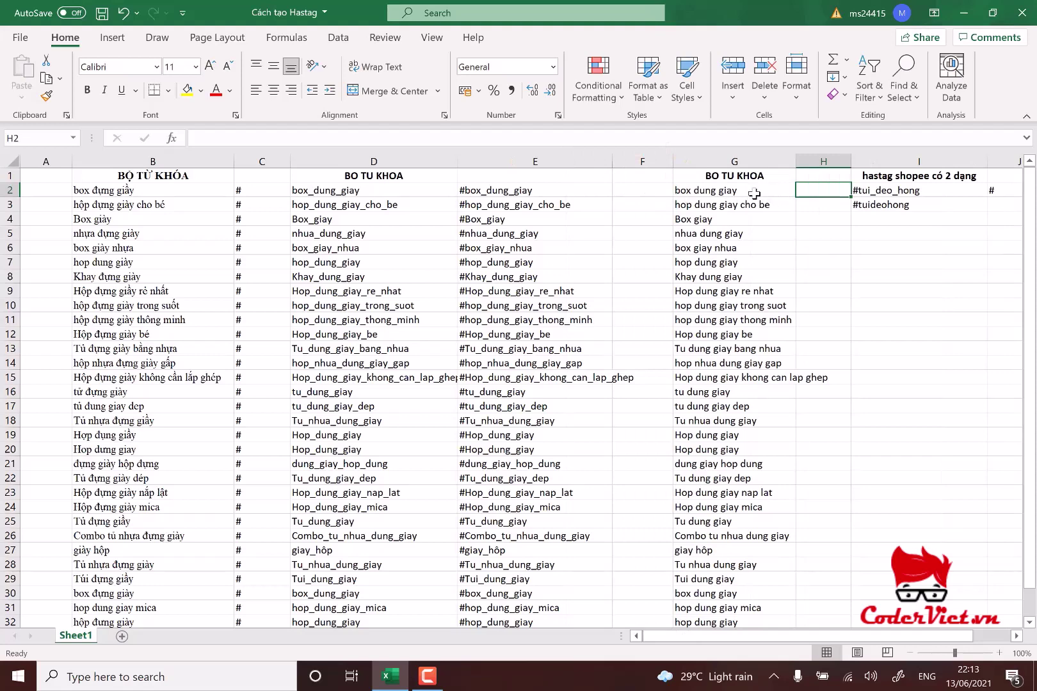
# - Remove every space from the keywords in G2:G33 by replacing spaces with nothing
pyautogui.moveTo(754, 192); pyautogui.dragTo(730, 586)
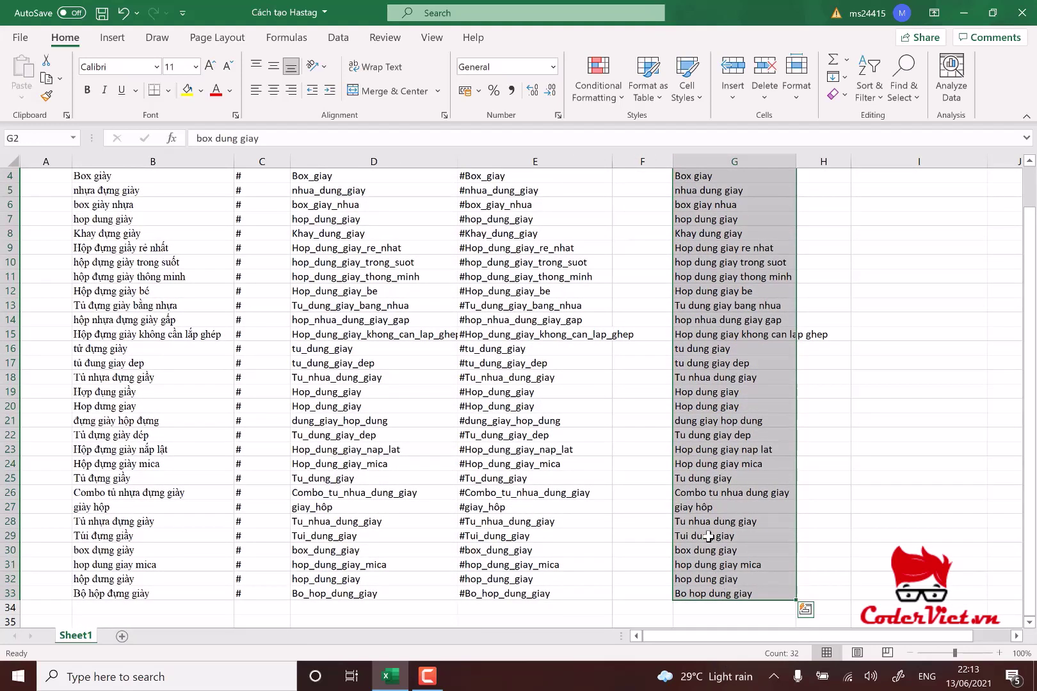
pyautogui.hotkey('ctrl', 'h')
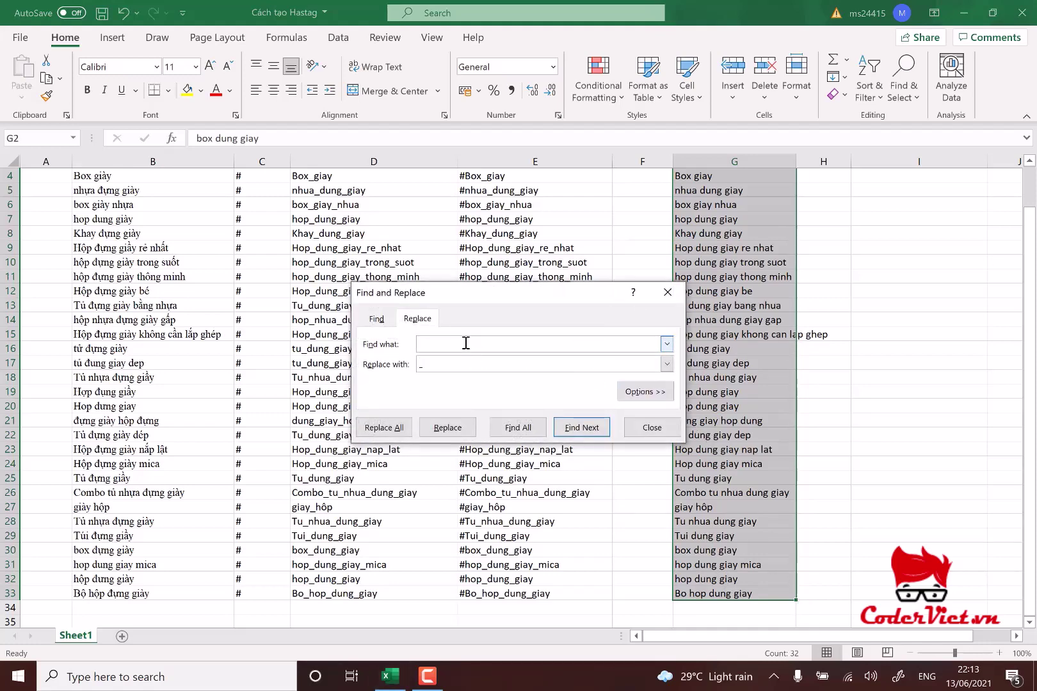
pyautogui.click(451, 366)
pyautogui.click(438, 341)
pyautogui.click(384, 427)
pyautogui.click(523, 380)
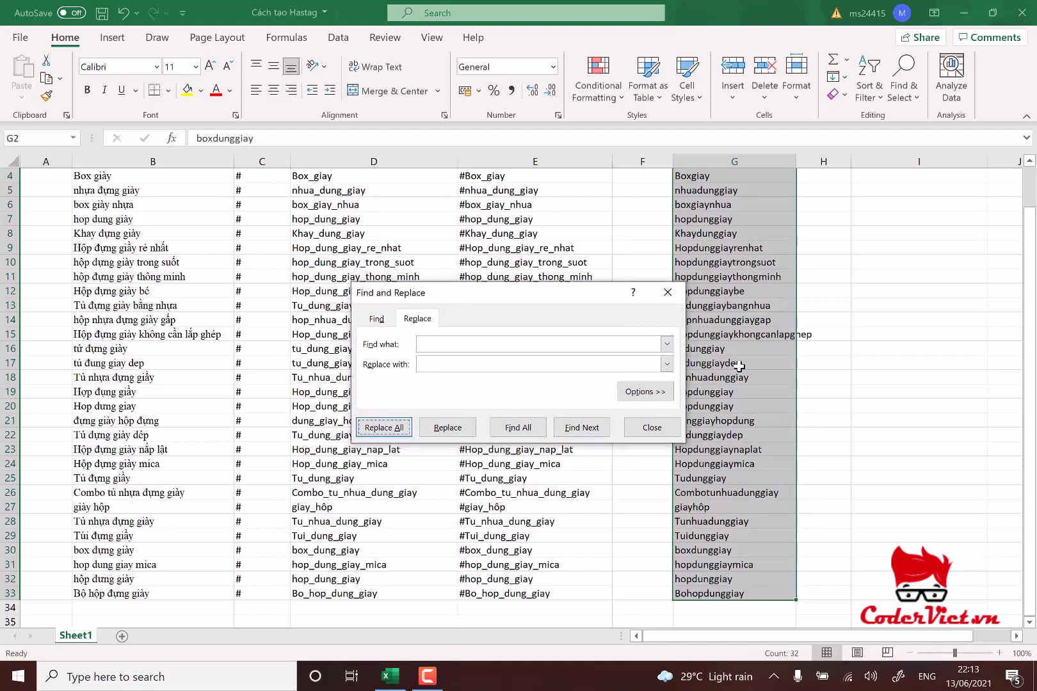
pyautogui.click(651, 428)
pyautogui.scroll(1, 747, 339)
pyautogui.scroll(1, 747, 340)
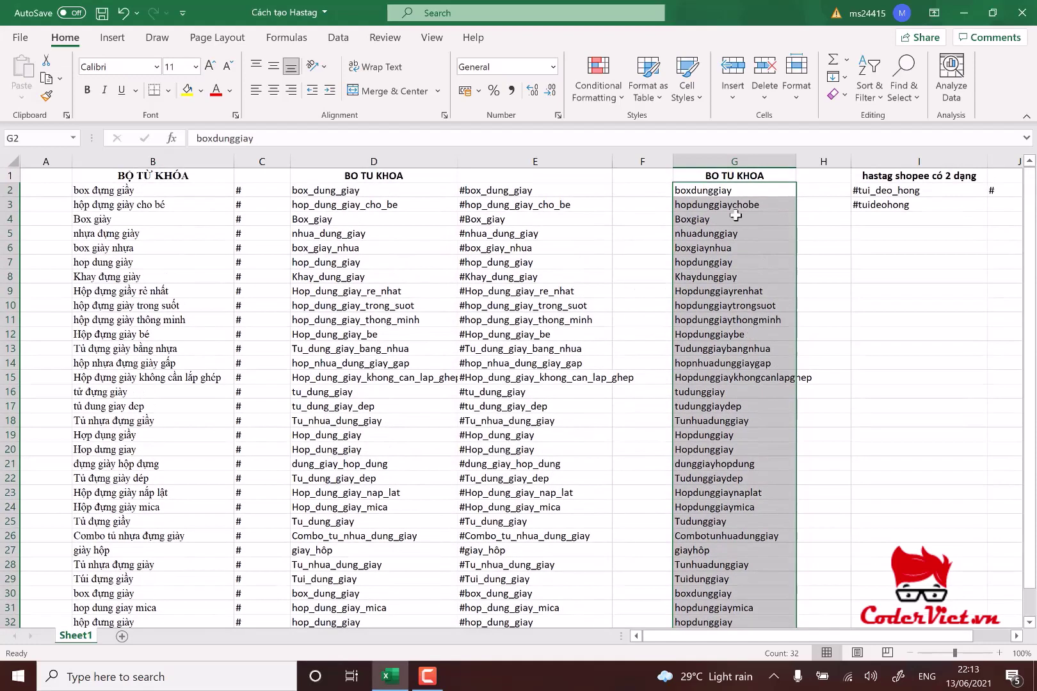
# - Copy the # symbol from J2 into F2 and fill it down to F33 beside the joined keywords
pyautogui.click(656, 195)
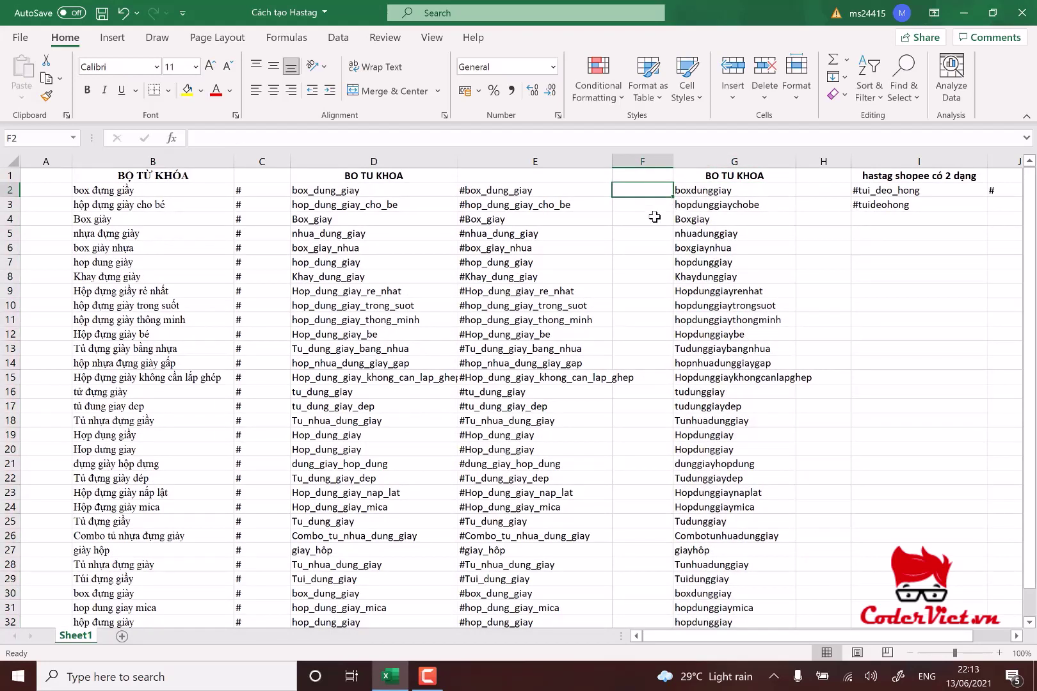
pyautogui.click(991, 190)
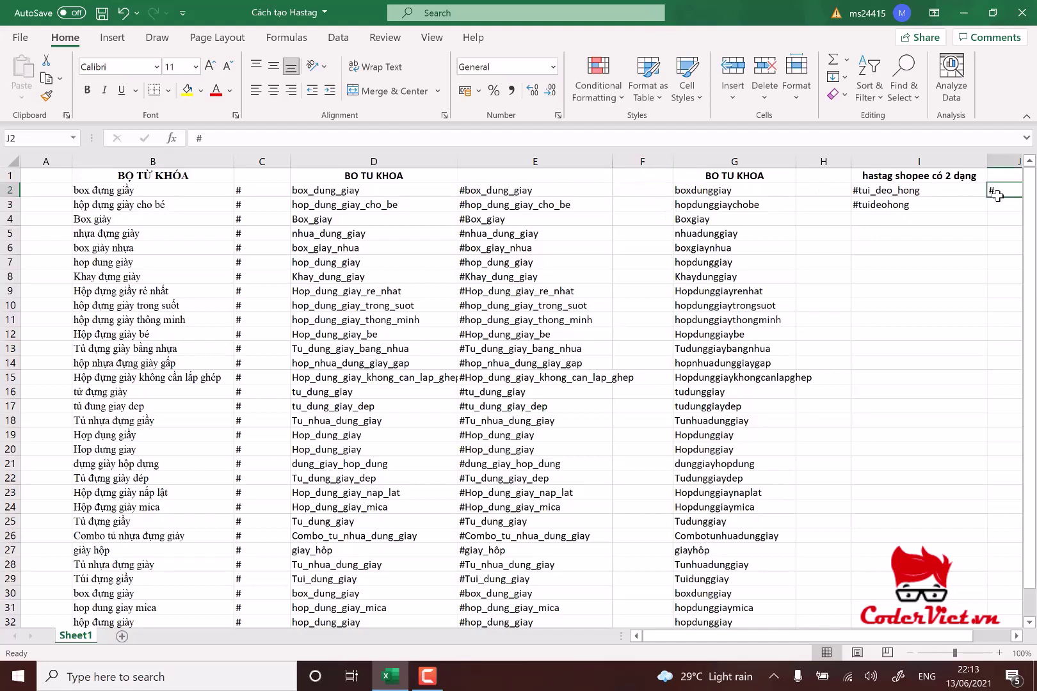
pyautogui.hotkey('ctrl', 'c')
pyautogui.click(656, 191)
pyautogui.hotkey('ctrl', 'v')
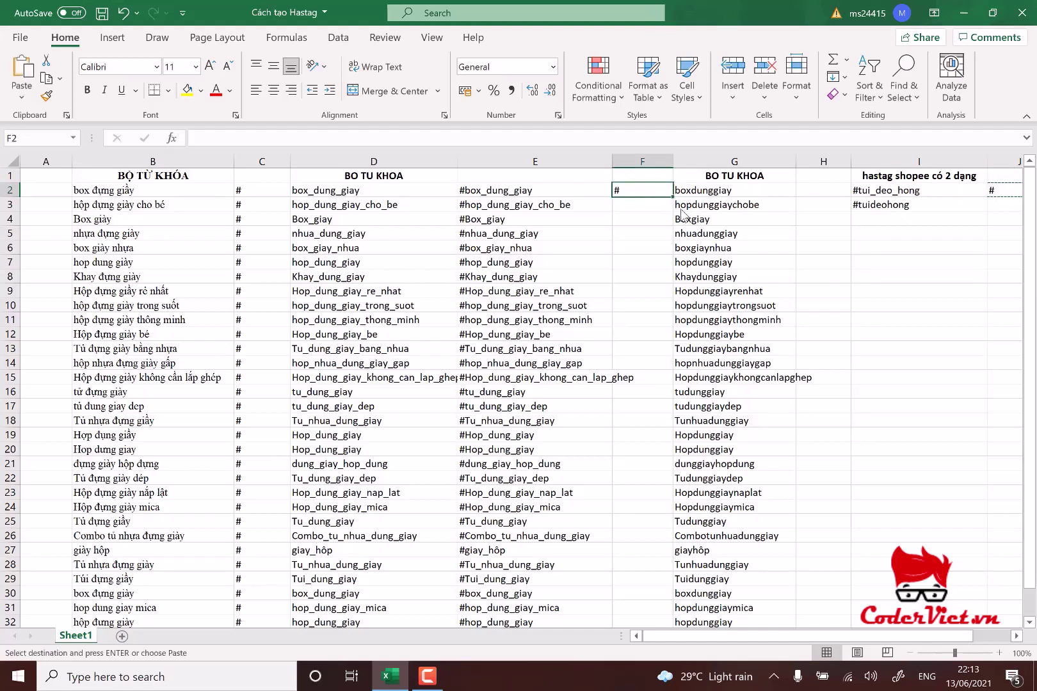
pyautogui.moveTo(672, 191); pyautogui.dragTo(633, 596)
pyautogui.scroll(1, 933, 352)
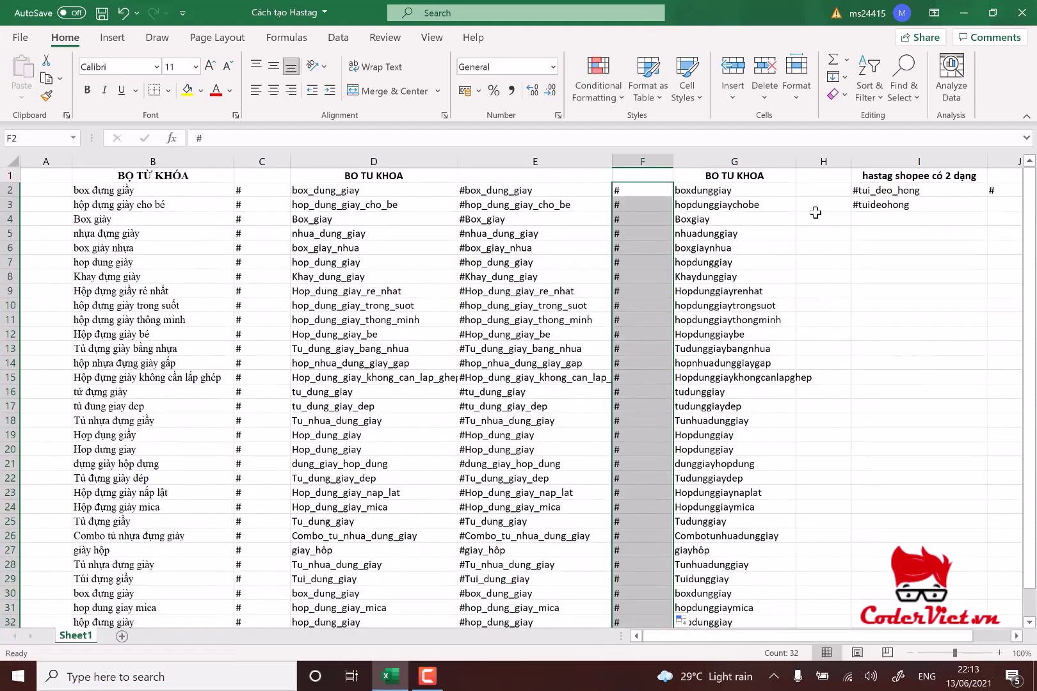
# - Widen column H and enter the formula =F2&G2 in H2 to join the # symbol with the unspaced keyword
pyautogui.click(823, 191)
pyautogui.moveTo(851, 158); pyautogui.dragTo(938, 161)
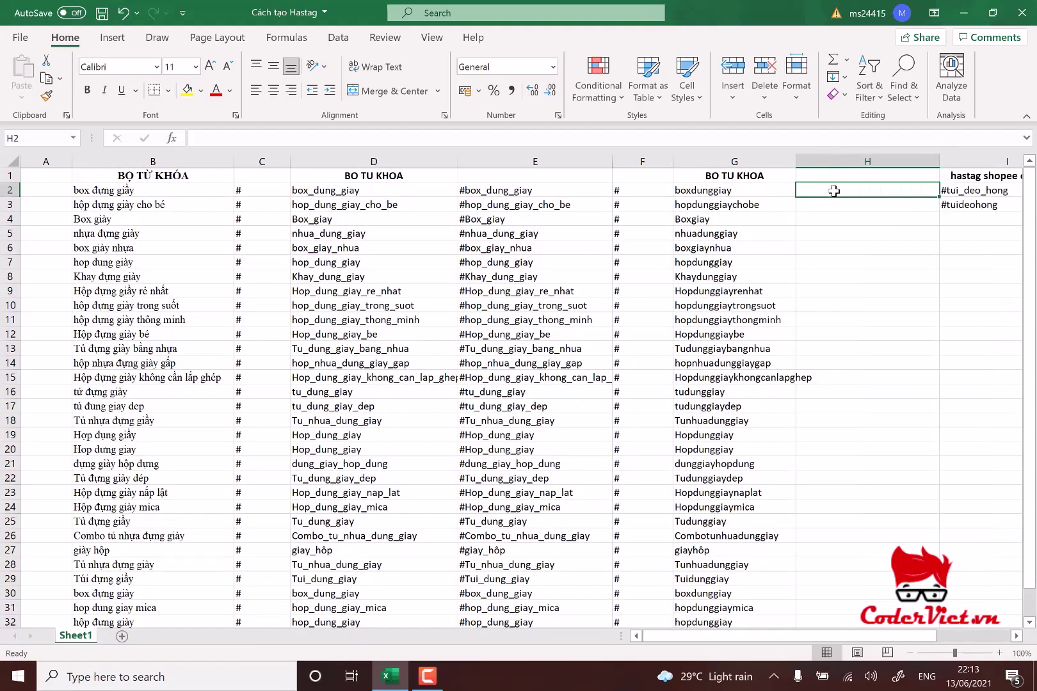
pyautogui.write('=')
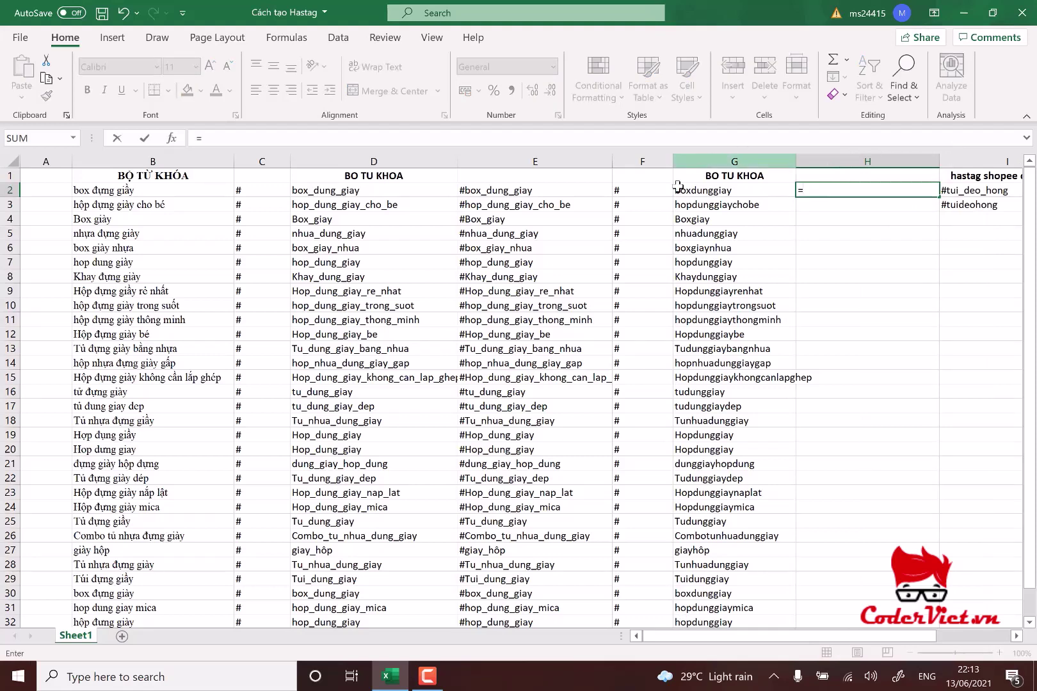
pyautogui.click(630, 191)
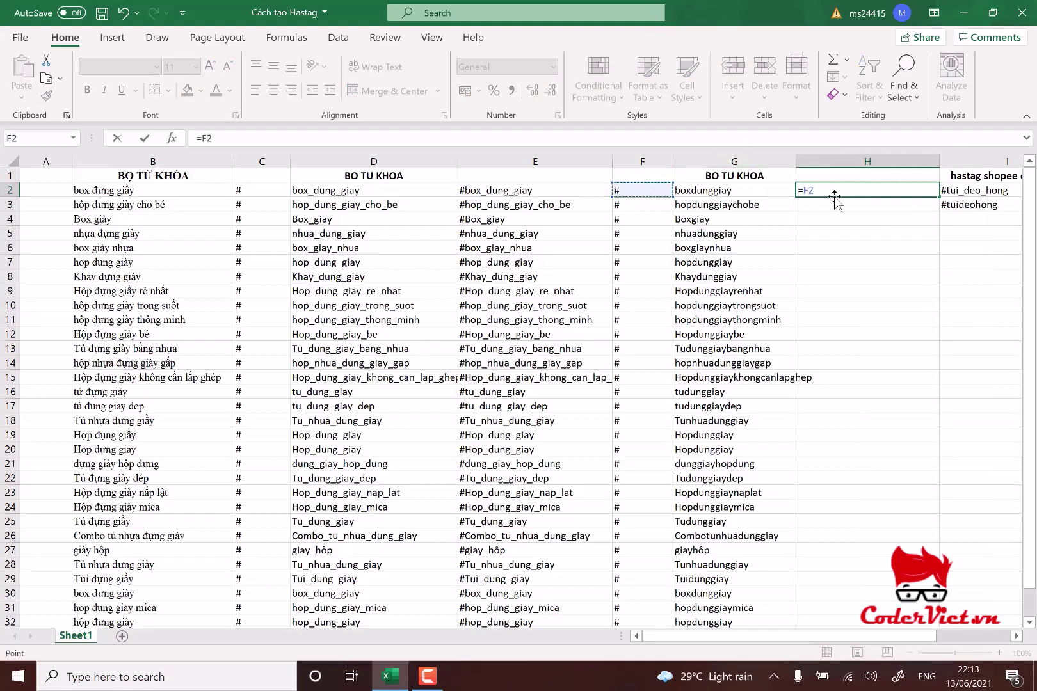
pyautogui.write('&')
pyautogui.click(748, 190)
pyautogui.press('Return')
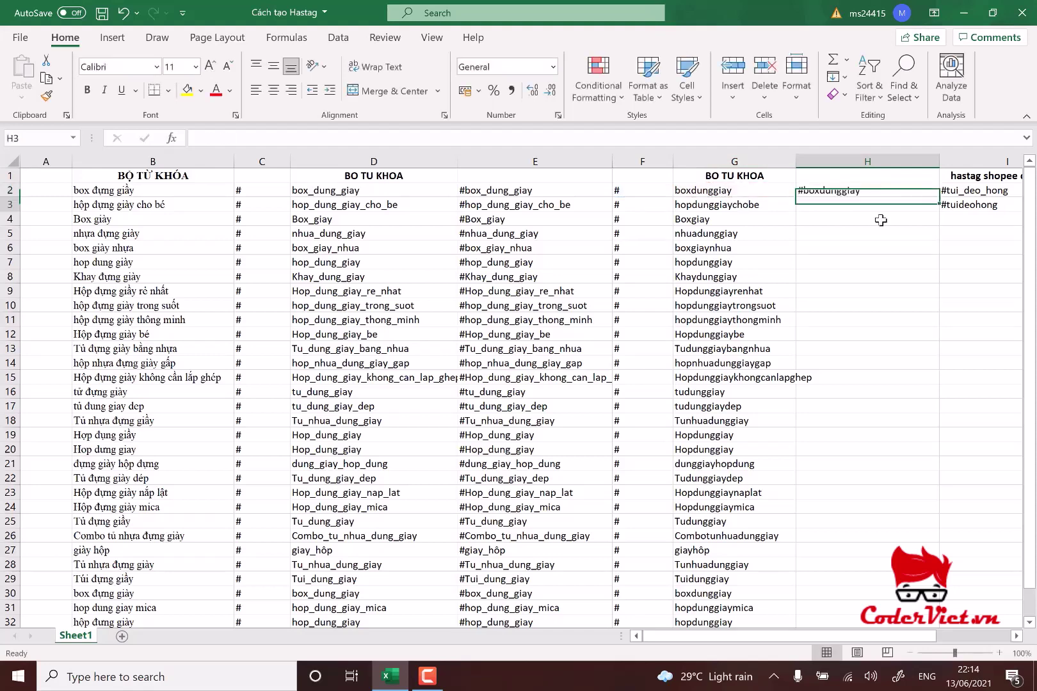
# - Fill the H2 formula down to H33 to build the joined hashtags for all keywords
pyautogui.click(907, 192)
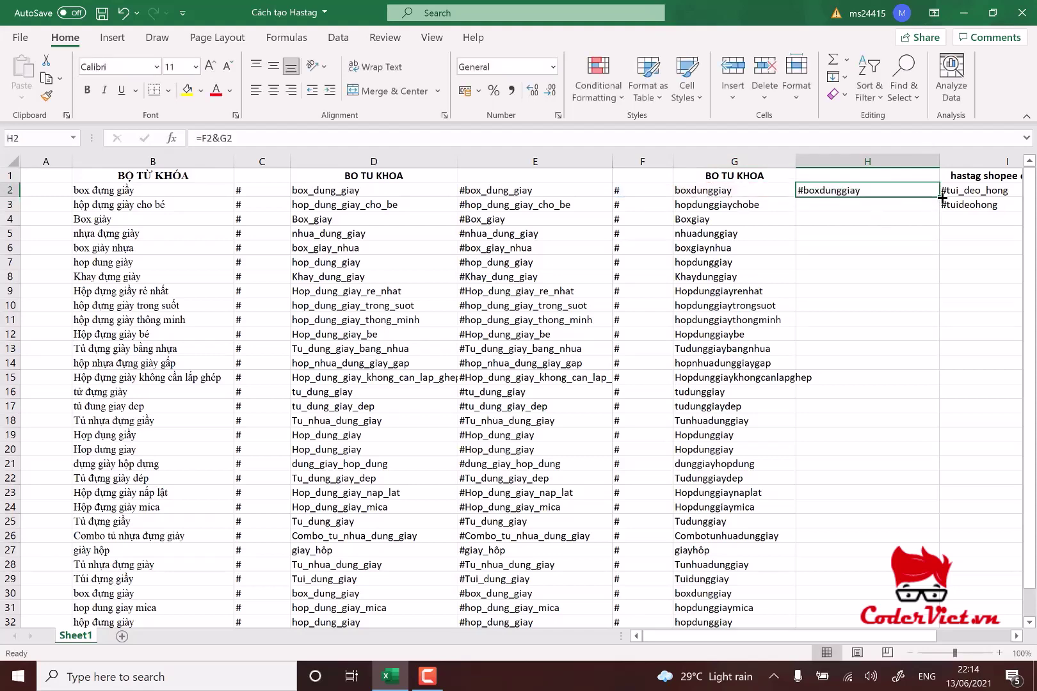
pyautogui.moveTo(939, 197); pyautogui.dragTo(881, 568)
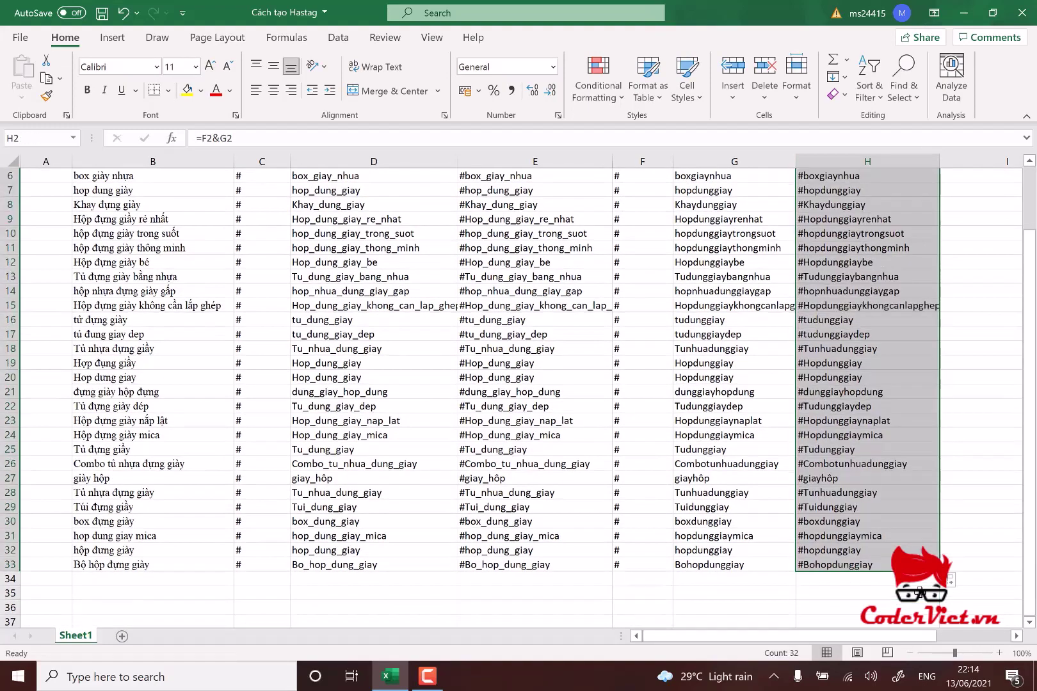
pyautogui.scroll(1, 895, 531)
pyautogui.scroll(2, 895, 532)
pyautogui.click(986, 317)
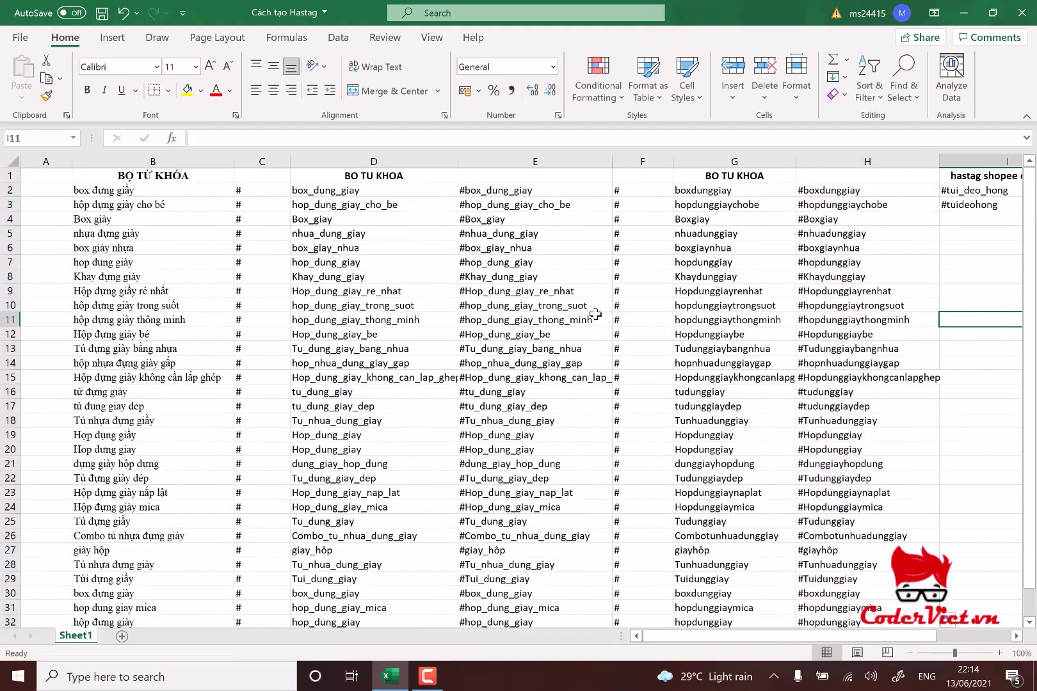
pyautogui.moveTo(534, 192); pyautogui.dragTo(608, 480)
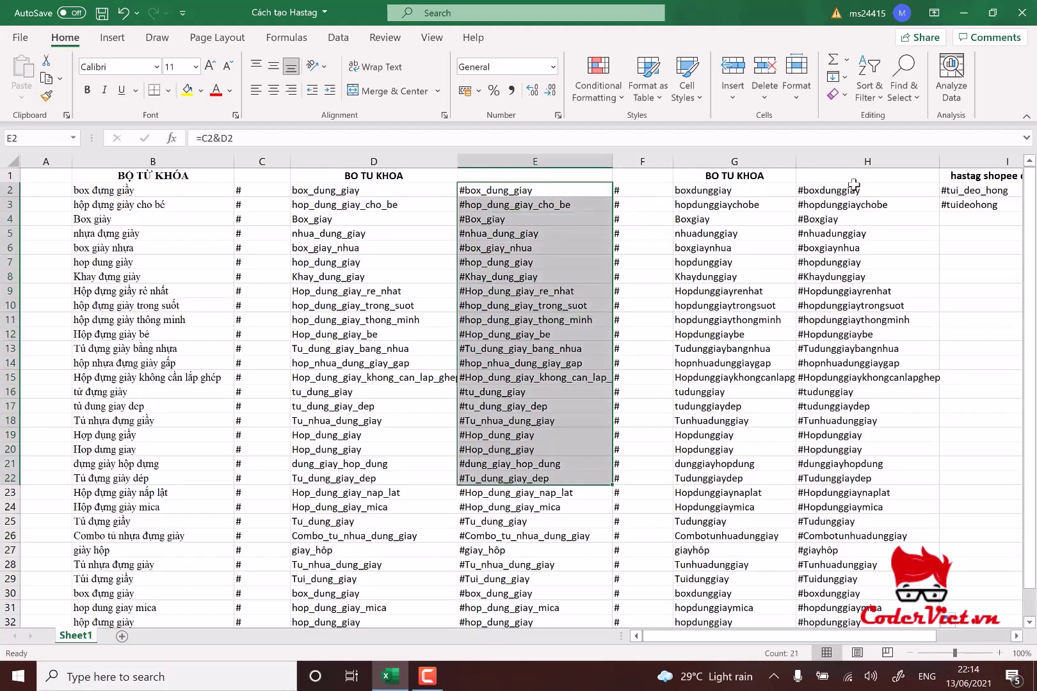
pyautogui.moveTo(857, 190); pyautogui.dragTo(843, 448)
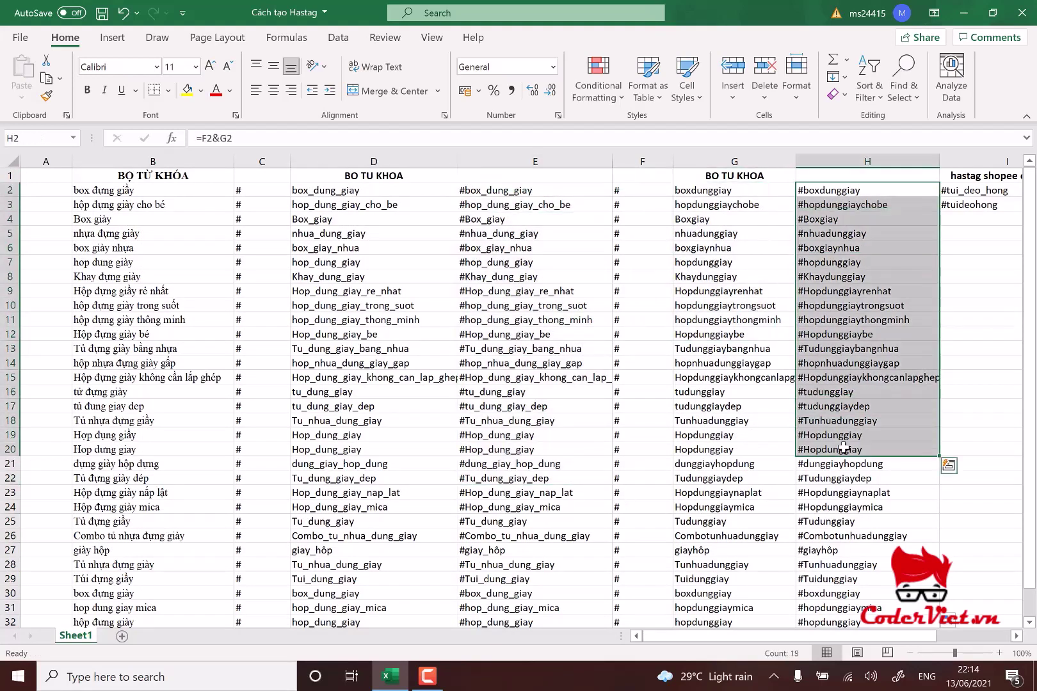